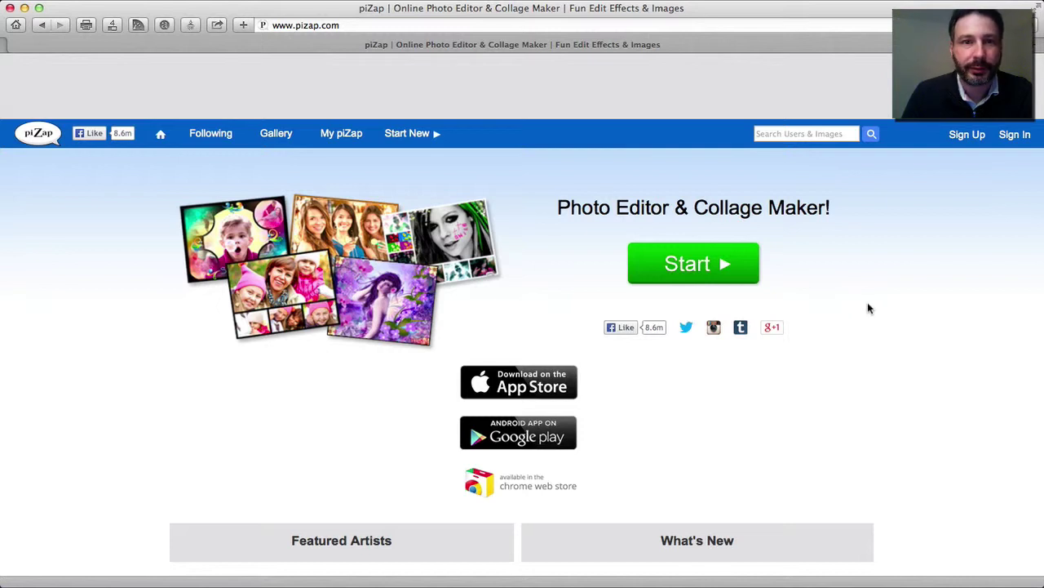
# - Start the photo editor and upload 16535646.jpg from the Photos folder as the image to edit
pyautogui.click(690, 269)
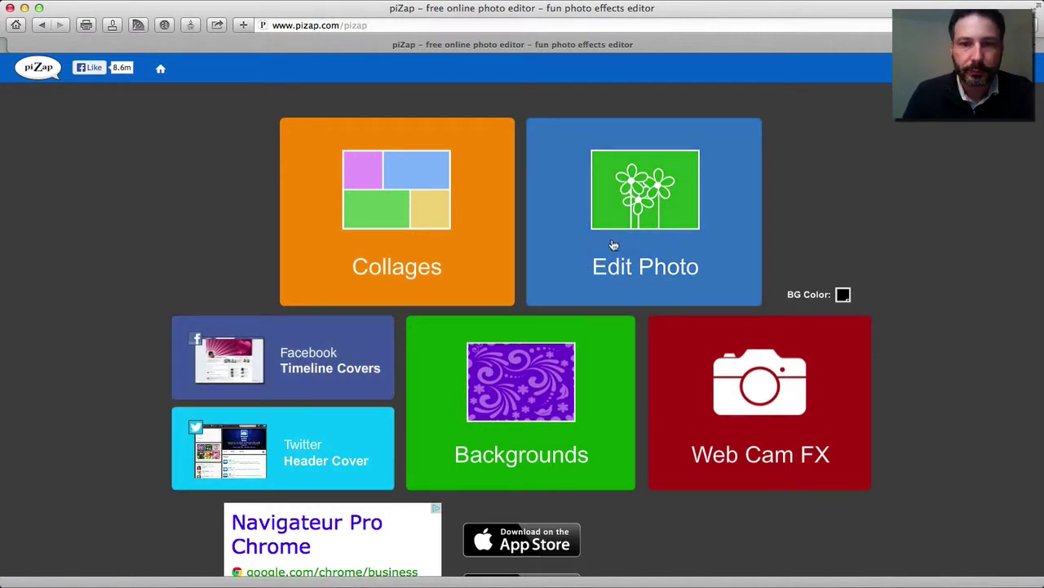
pyautogui.click(614, 201)
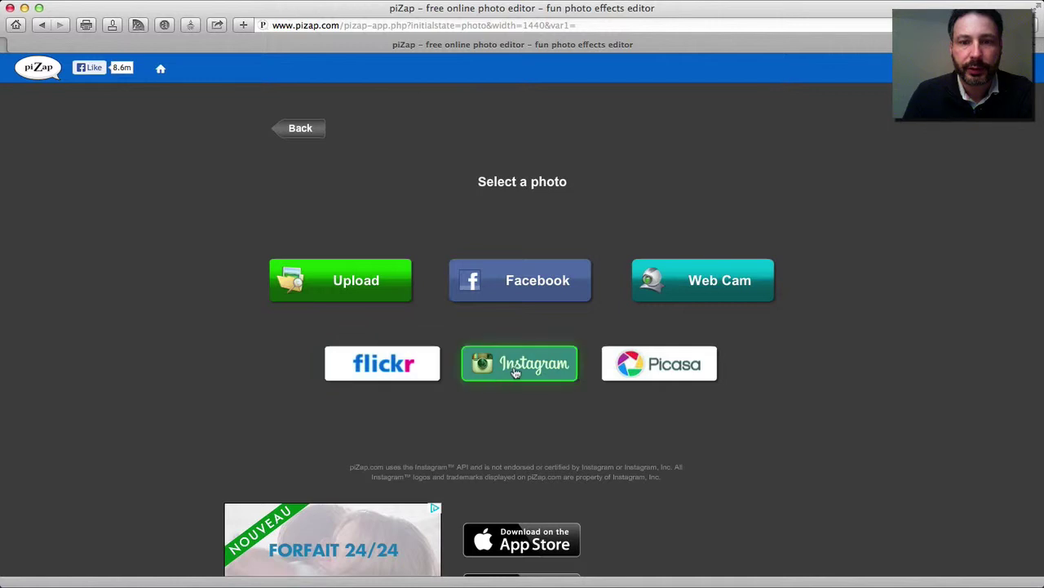
pyautogui.click(351, 284)
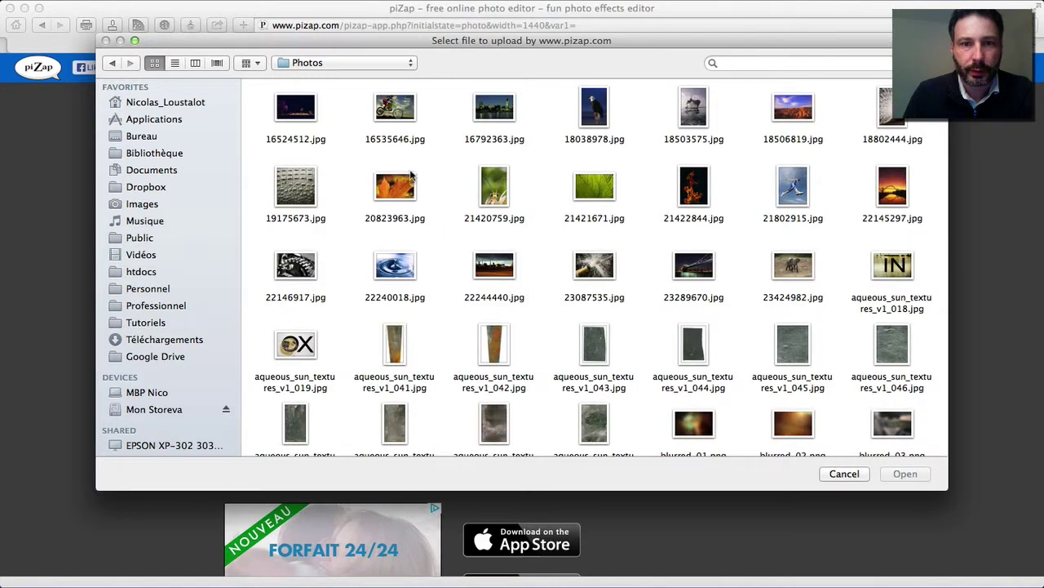
pyautogui.click(397, 123)
pyautogui.click(905, 475)
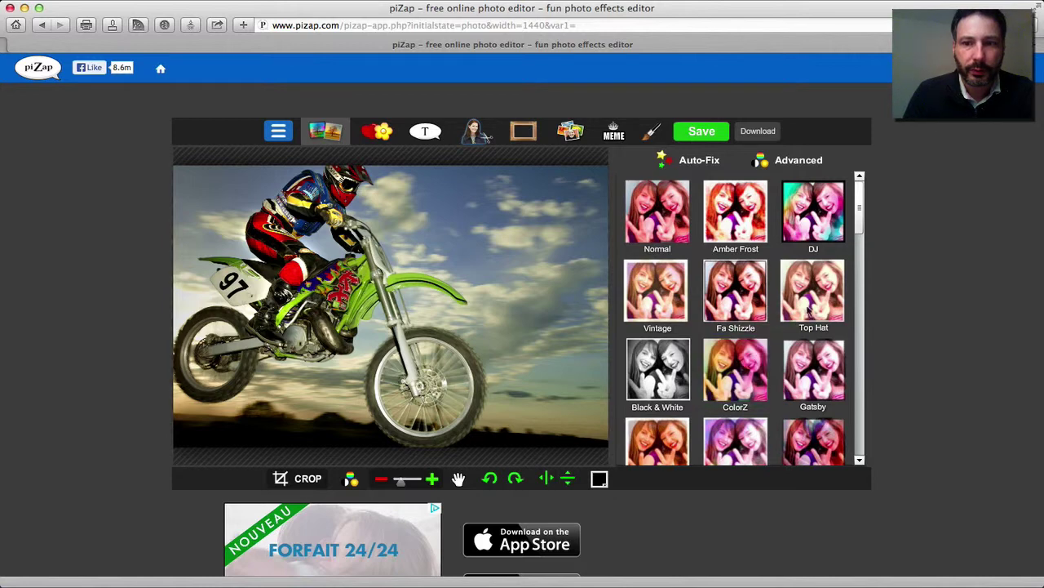
# - Examine the photo filter presets and the advanced hue, saturation, brightness and contrast settings without applying any
pyautogui.moveTo(860, 214)
pyautogui.mouseDown()
pyautogui.moveTo(863, 443)
pyautogui.moveTo(845, 218)
pyautogui.mouseUp()
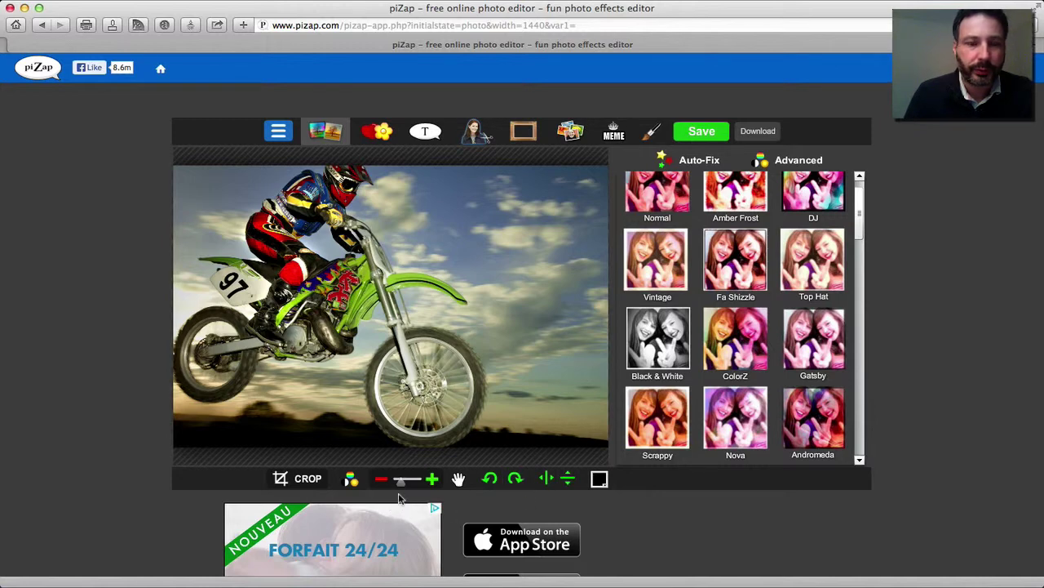
pyautogui.click(786, 160)
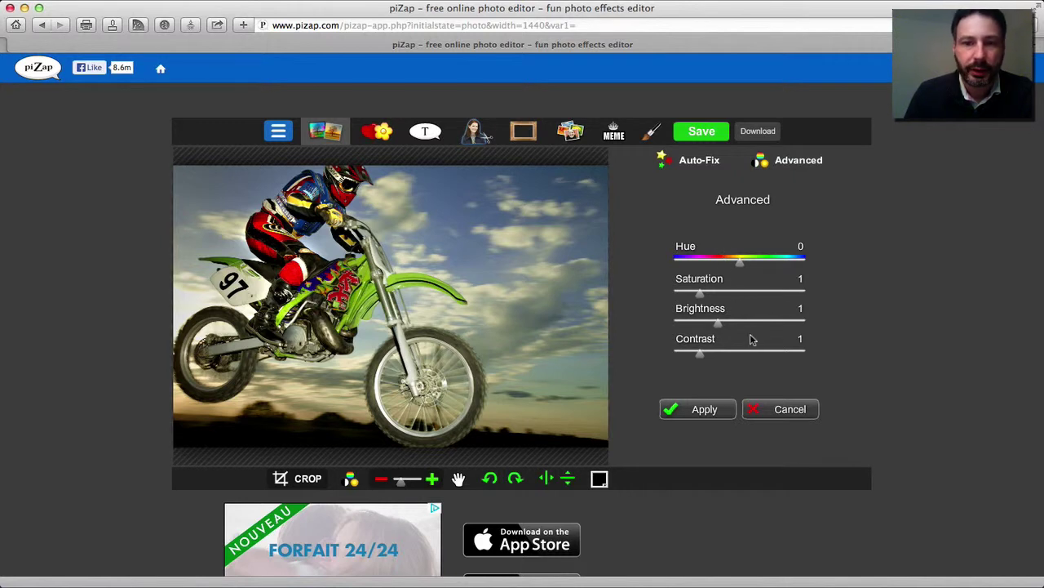
pyautogui.click(782, 410)
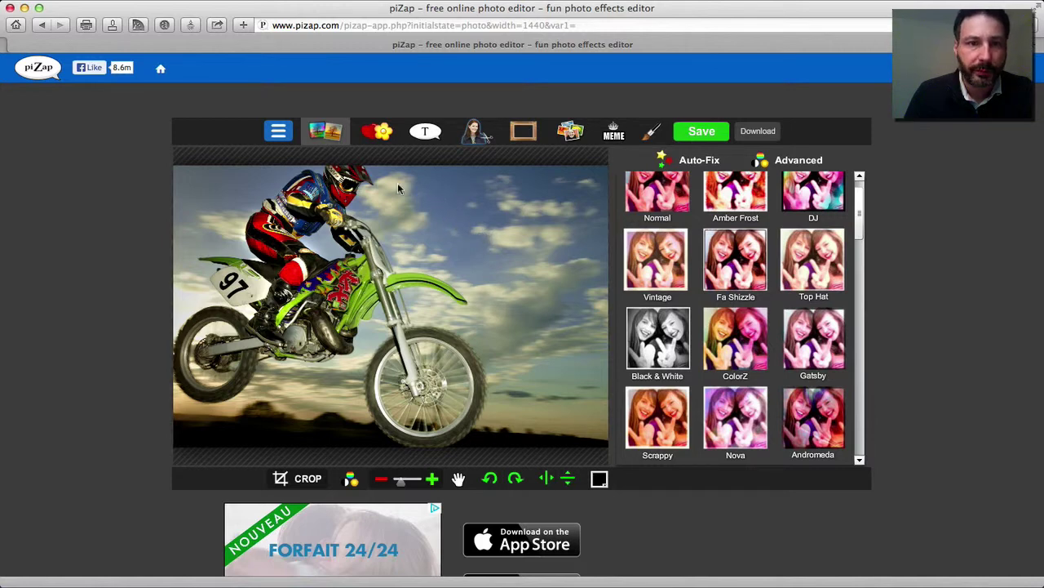
# - Add the waving Obama caricature from the People stickers, enlarge it and place it beside the motorbike's front wheel
pyautogui.click(376, 133)
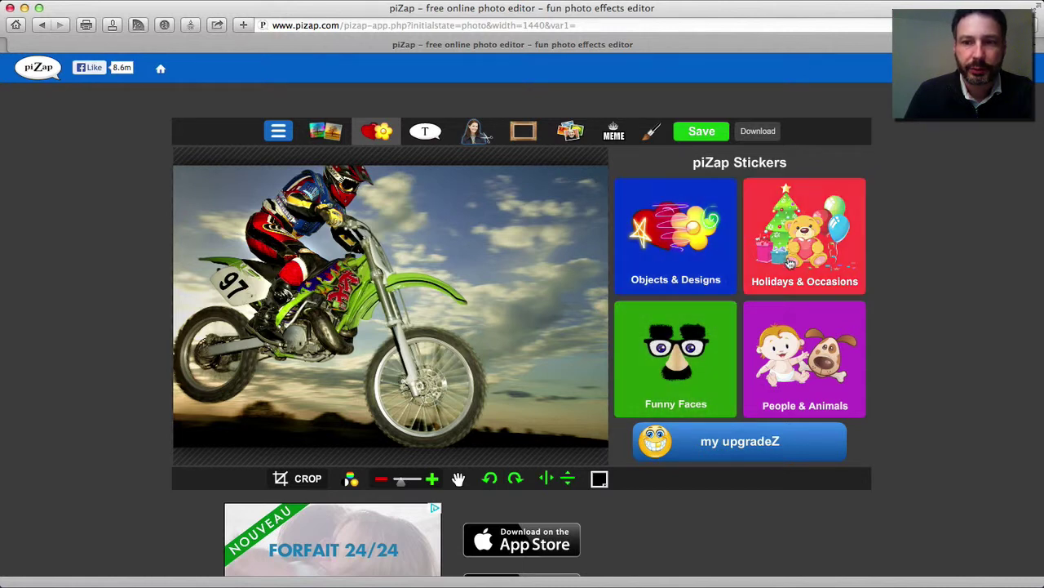
pyautogui.click(799, 344)
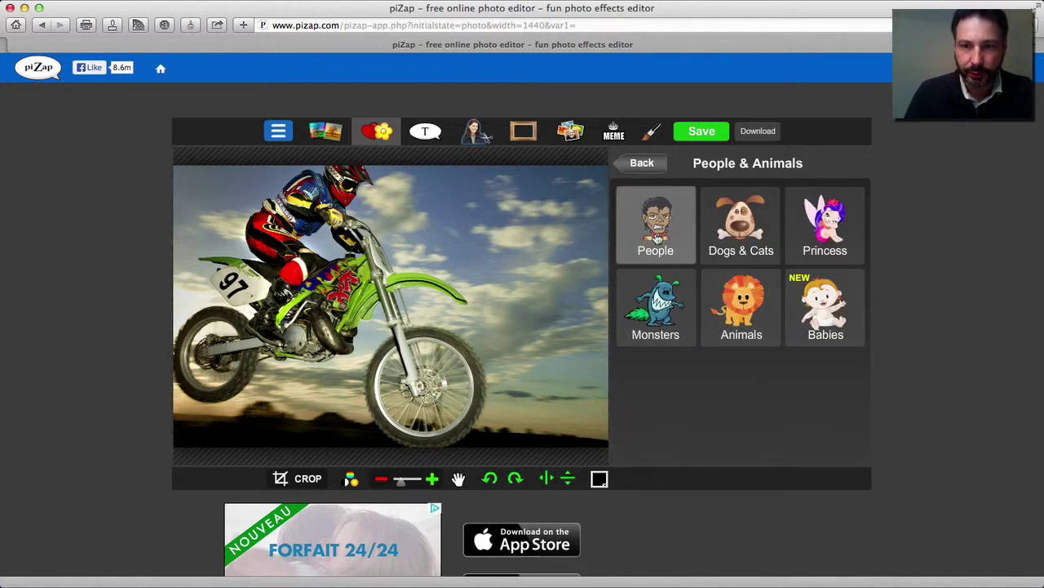
pyautogui.click(657, 235)
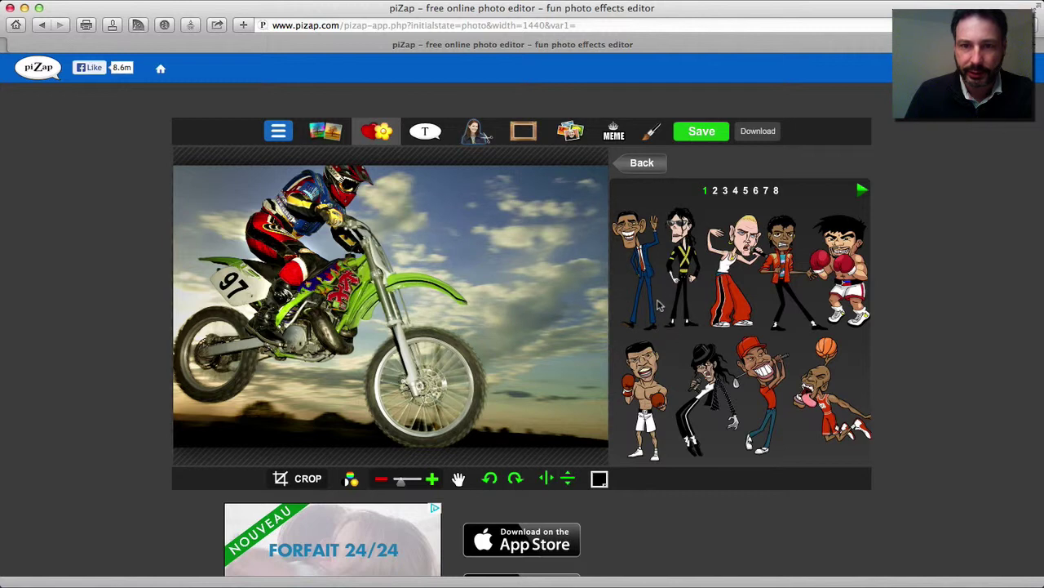
pyautogui.click(634, 265)
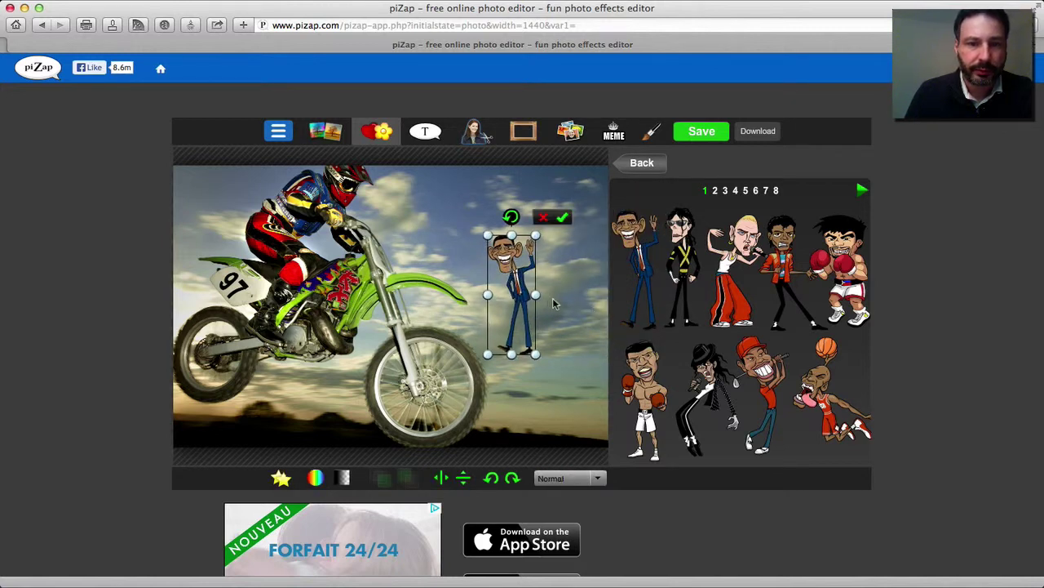
pyautogui.moveTo(487, 355); pyautogui.dragTo(406, 429)
pyautogui.moveTo(503, 232); pyautogui.dragTo(531, 257)
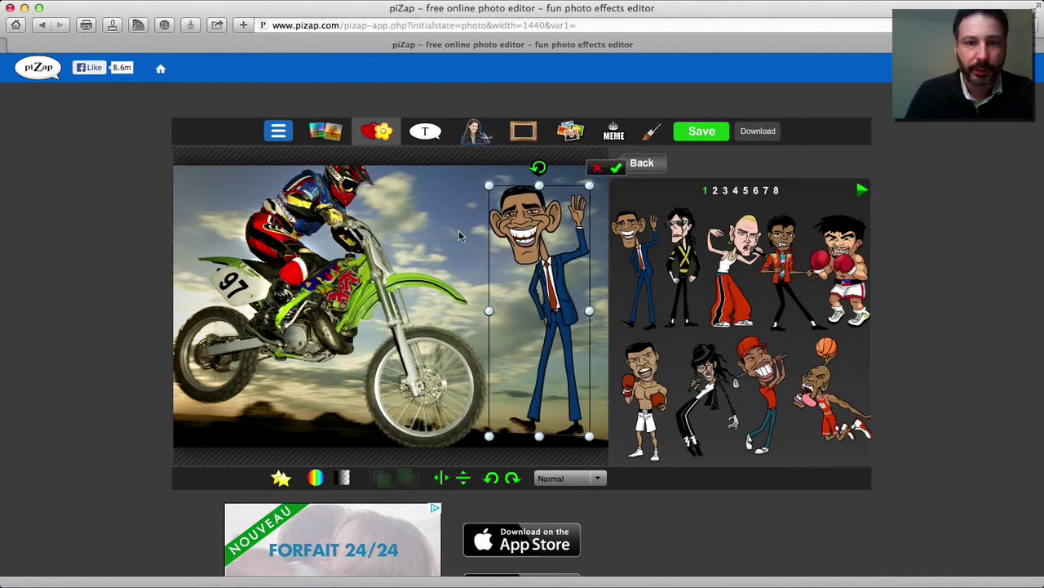
pyautogui.click(617, 167)
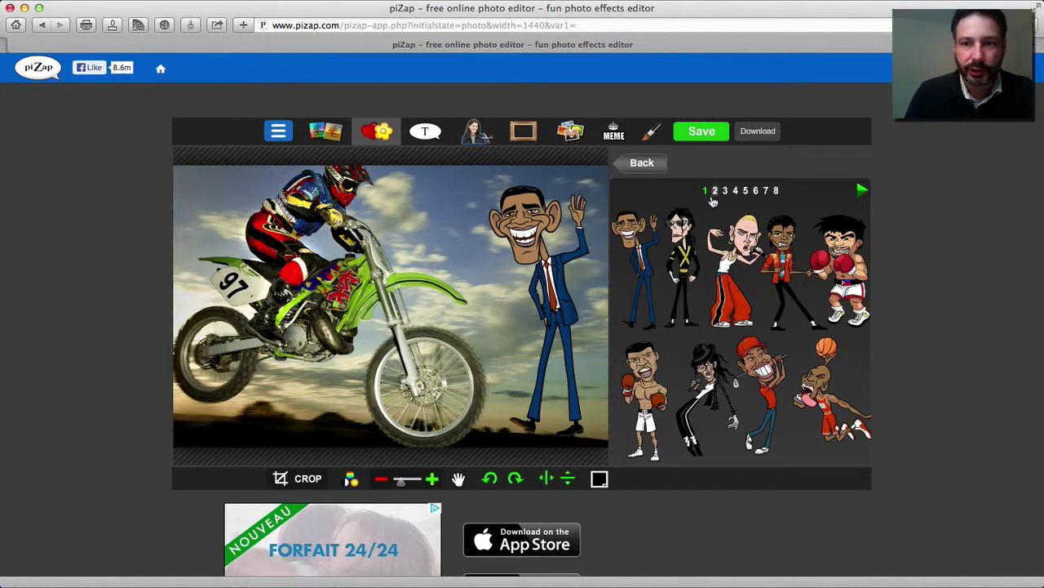
pyautogui.click(641, 163)
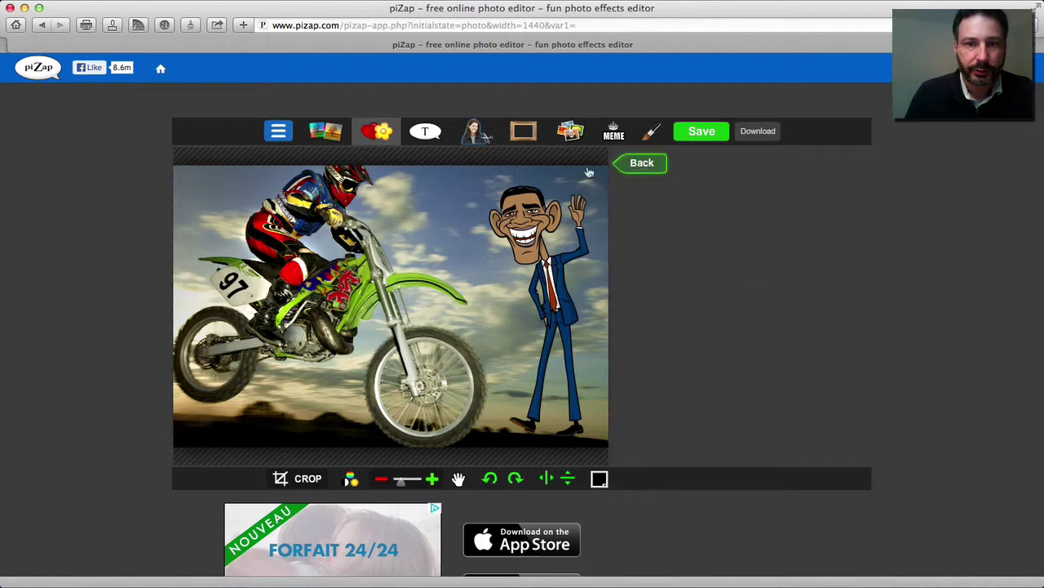
# - Upload Fotolia_736163_L.jpg into the Cut Out Tool
pyautogui.click(426, 133)
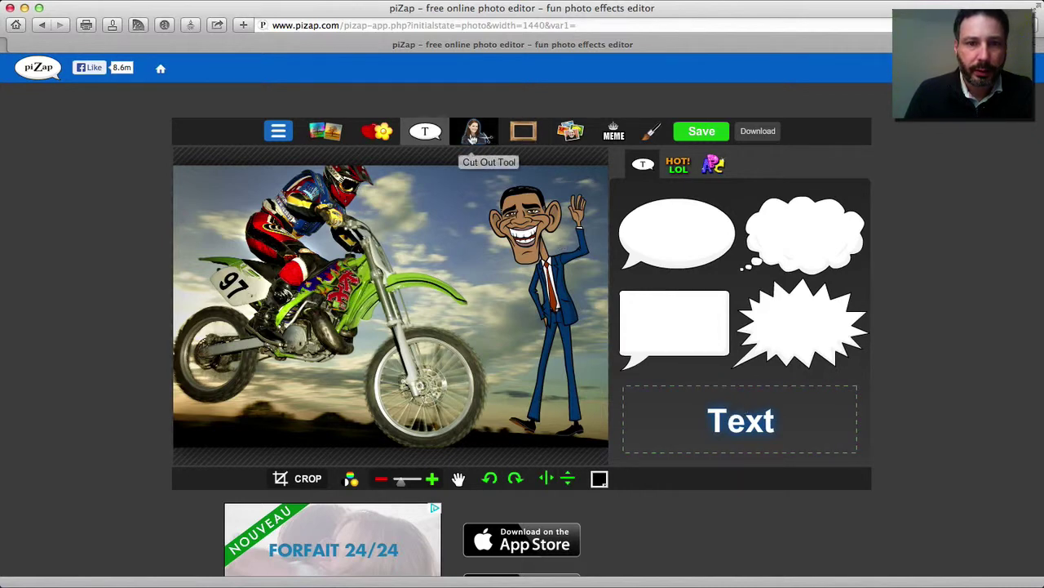
pyautogui.click(472, 137)
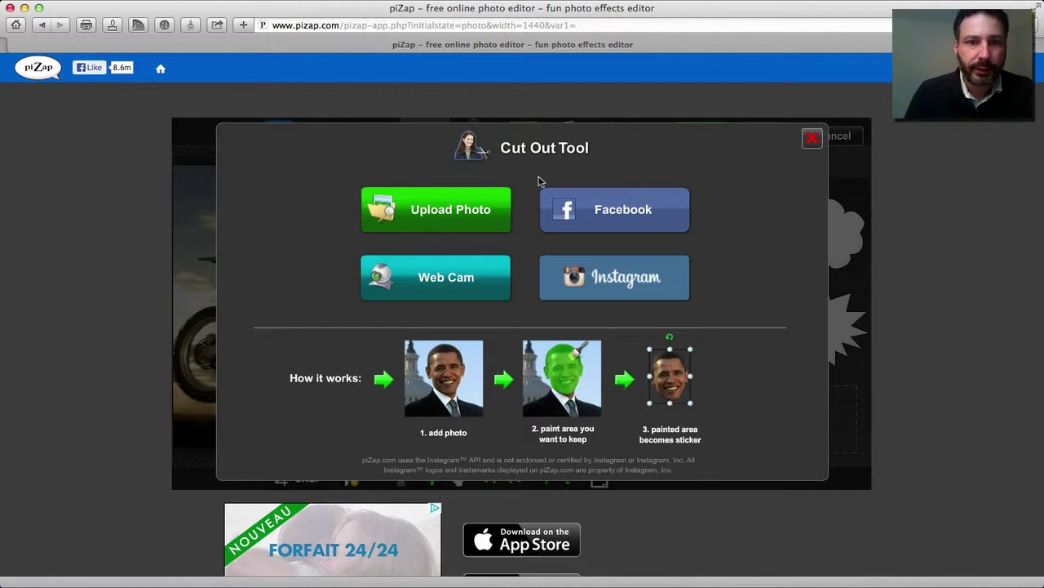
pyautogui.click(433, 216)
pyautogui.scroll(-10, 678, 356)
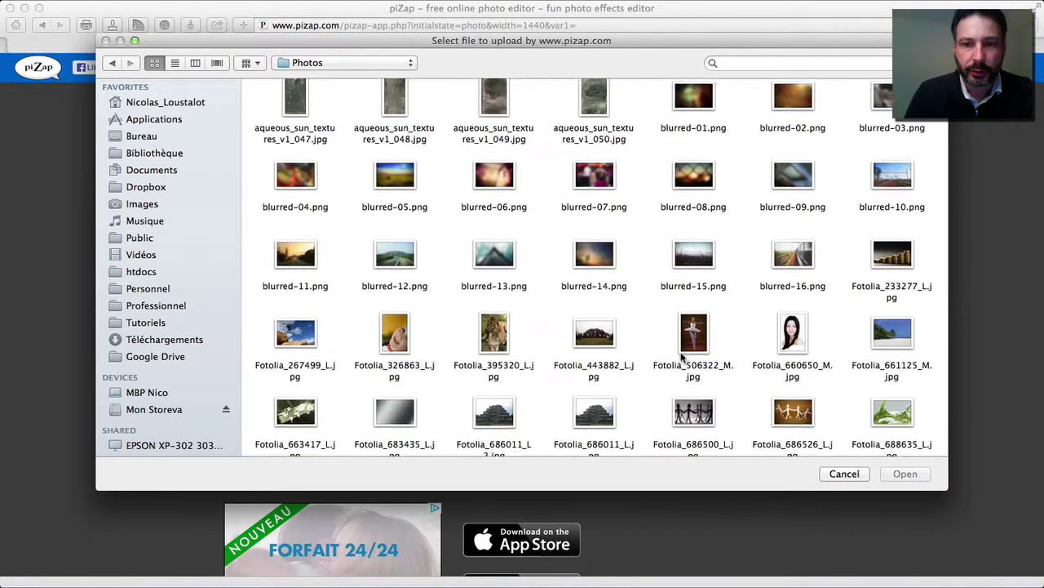
pyautogui.scroll(-2, 674, 356)
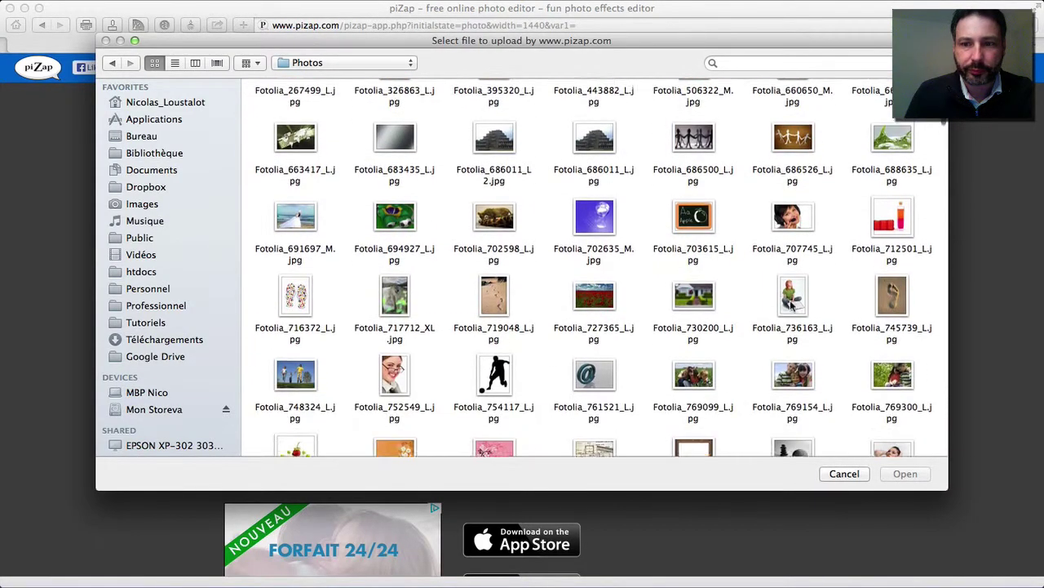
pyautogui.click(798, 302)
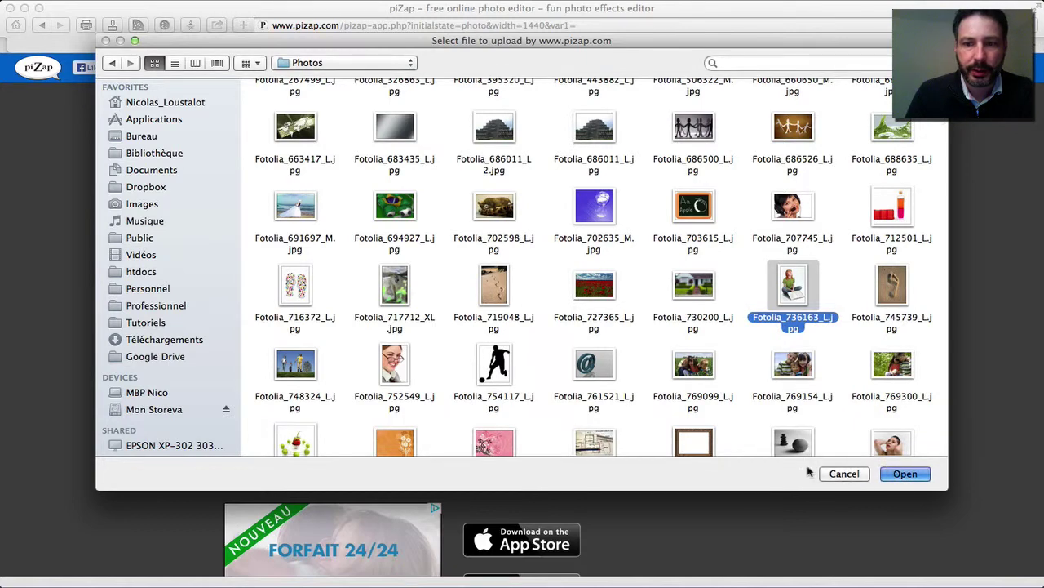
pyautogui.click(898, 473)
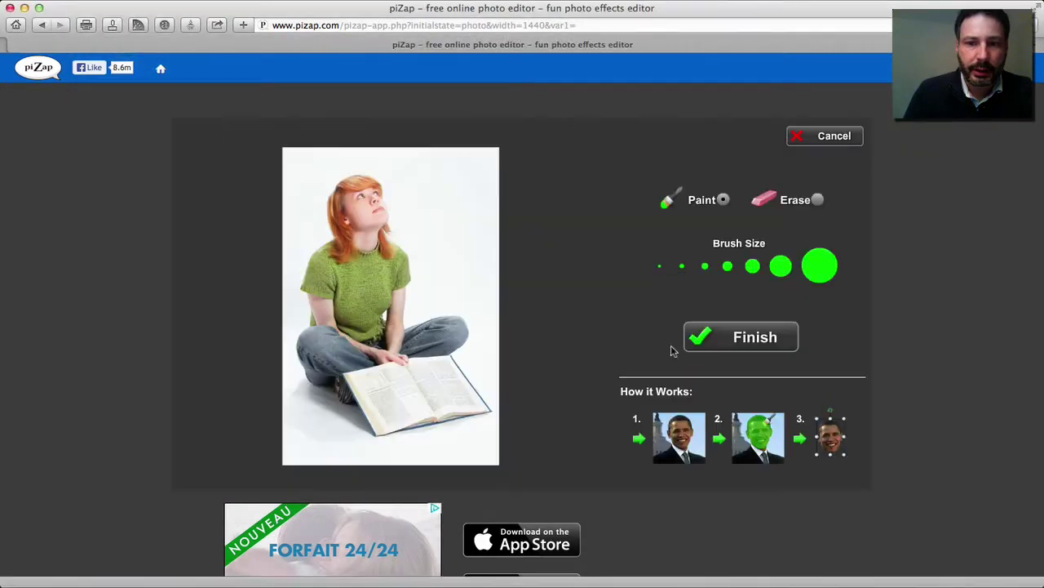
# - Paint over the red-haired woman's head with a medium-large brush and finish the cut-out as a sticker
pyautogui.click(753, 266)
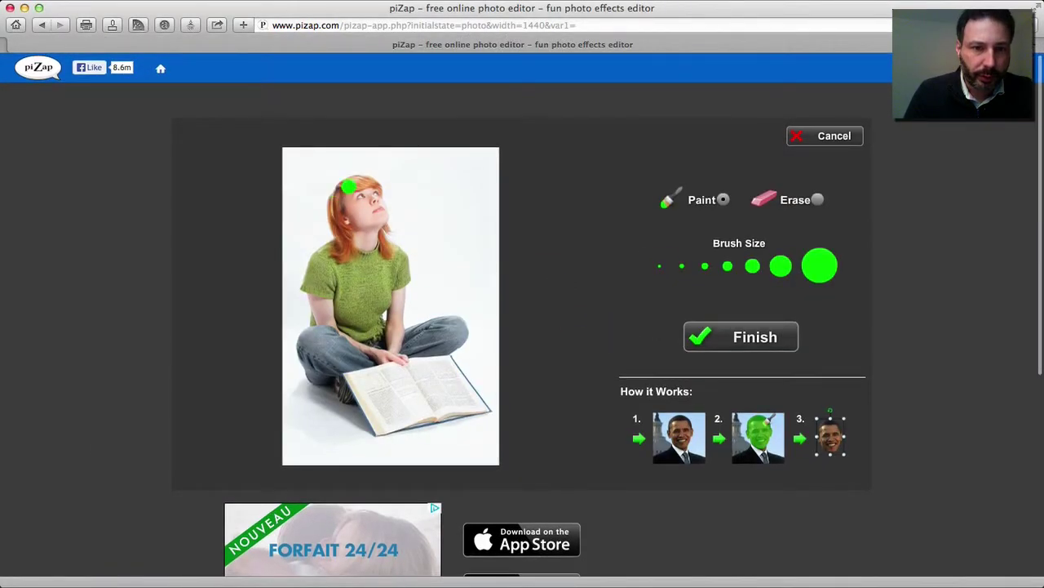
pyautogui.moveTo(344, 185)
pyautogui.mouseDown()
pyautogui.moveTo(332, 257)
pyautogui.moveTo(356, 244)
pyautogui.moveTo(386, 257)
pyautogui.moveTo(375, 182)
pyautogui.moveTo(341, 181)
pyautogui.moveTo(349, 201)
pyautogui.moveTo(361, 193)
pyautogui.moveTo(339, 212)
pyautogui.moveTo(369, 196)
pyautogui.moveTo(371, 210)
pyautogui.moveTo(341, 223)
pyautogui.moveTo(368, 204)
pyautogui.moveTo(349, 245)
pyautogui.moveTo(346, 228)
pyautogui.moveTo(377, 223)
pyautogui.moveTo(385, 255)
pyautogui.mouseUp()
pyautogui.click(710, 344)
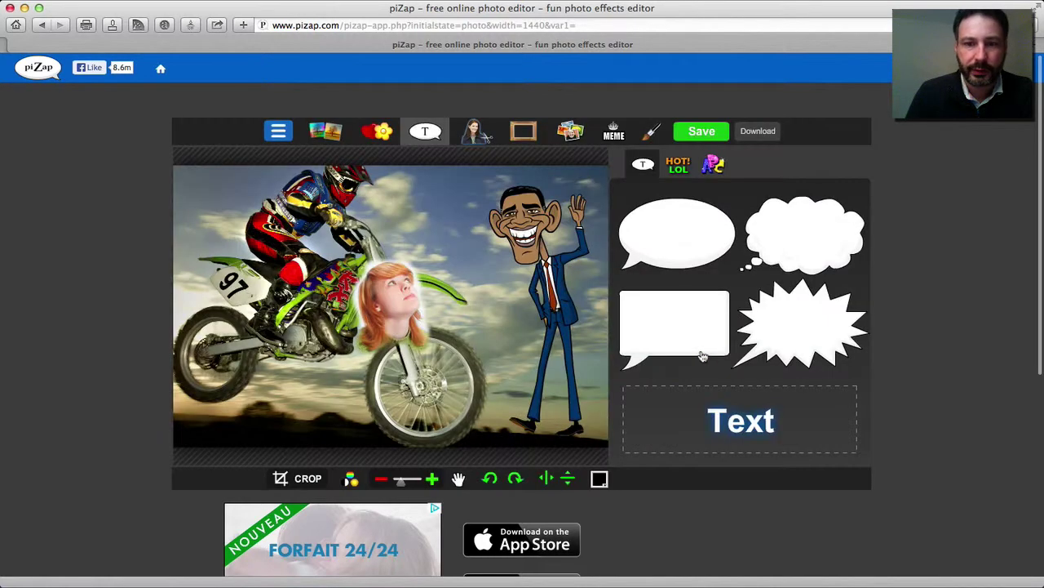
# - Move the woman's head cut-out over the motorbike's rear wheel and set its blend mode to Overlay
pyautogui.moveTo(406, 303); pyautogui.dragTo(239, 387)
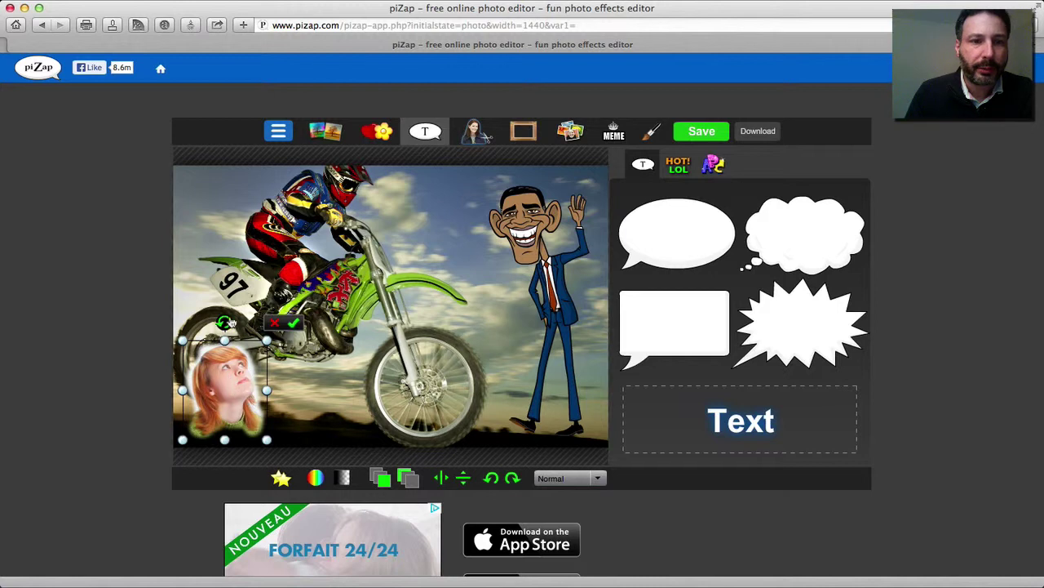
pyautogui.click(561, 481)
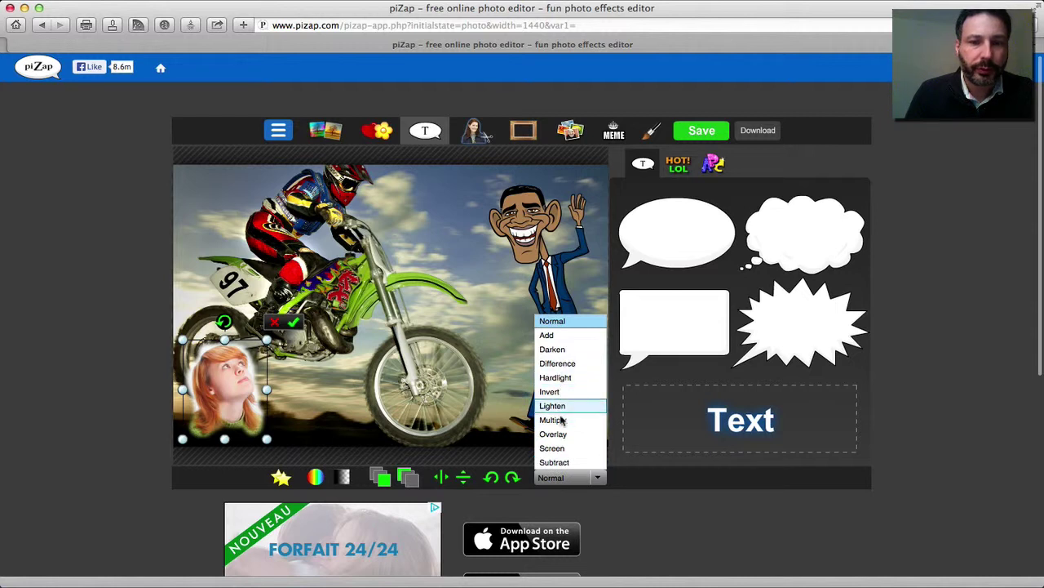
pyautogui.click(553, 442)
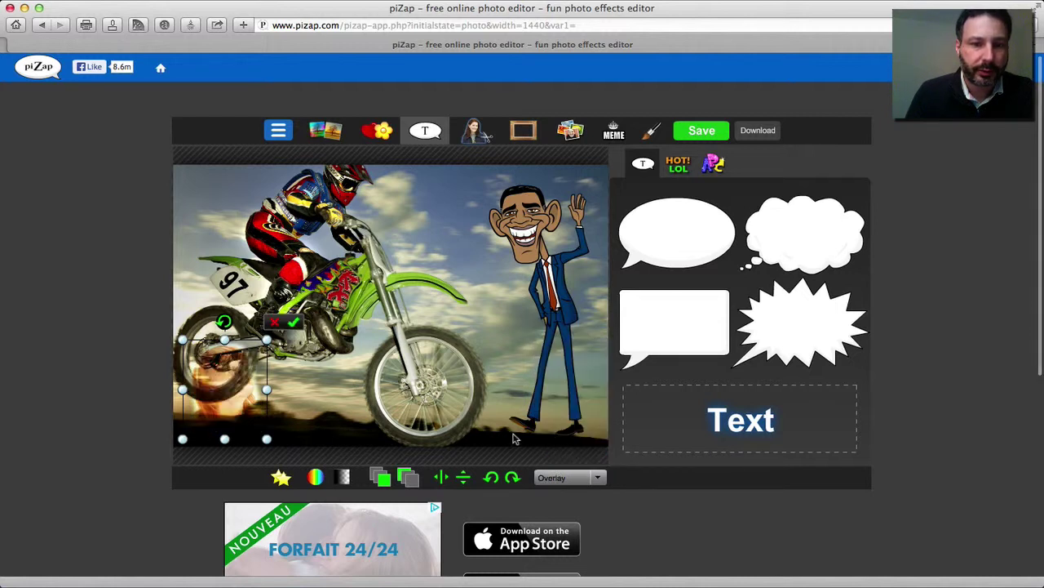
# - Reposition the head cut-out in the sky between the motorbike rider and the caricature
pyautogui.moveTo(249, 416); pyautogui.dragTo(235, 245)
pyautogui.click(420, 309)
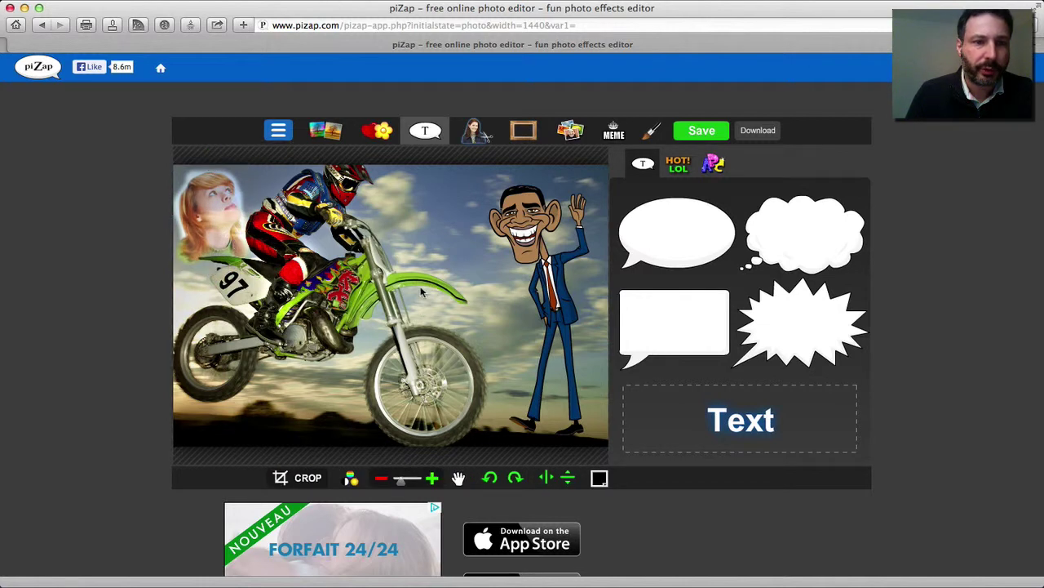
pyautogui.moveTo(222, 226); pyautogui.dragTo(457, 226)
pyautogui.click(506, 306)
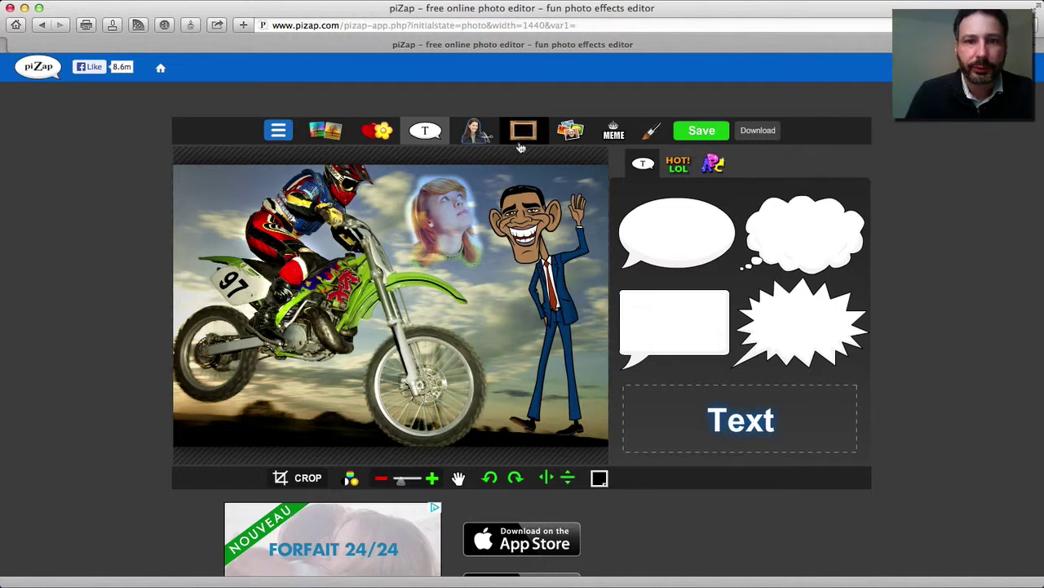
# - Examine the available photo frames across the favourites, holiday, background, pattern and hearts categories without applying one
pyautogui.click(524, 132)
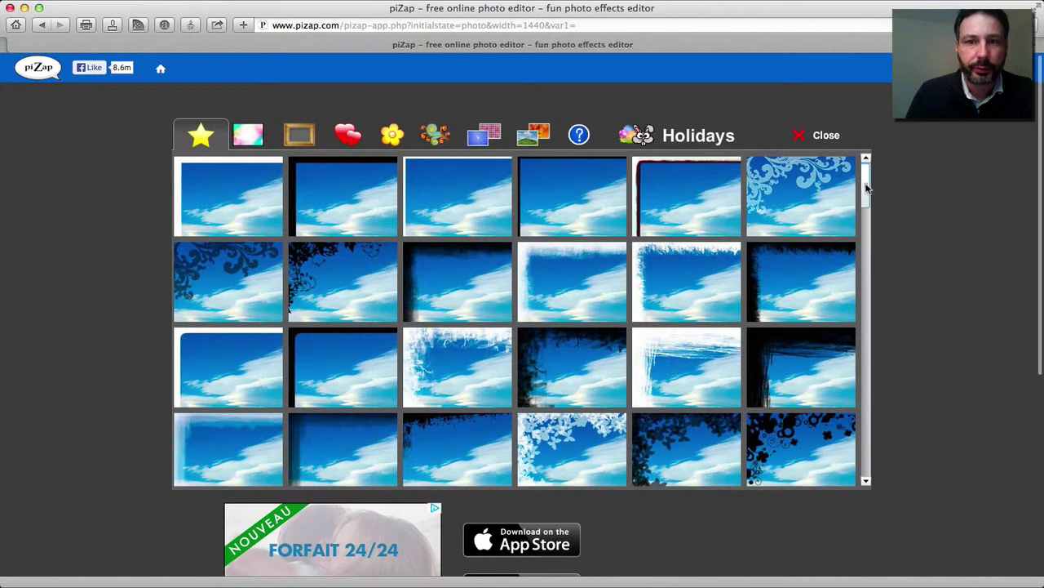
pyautogui.moveTo(867, 188); pyautogui.dragTo(865, 299)
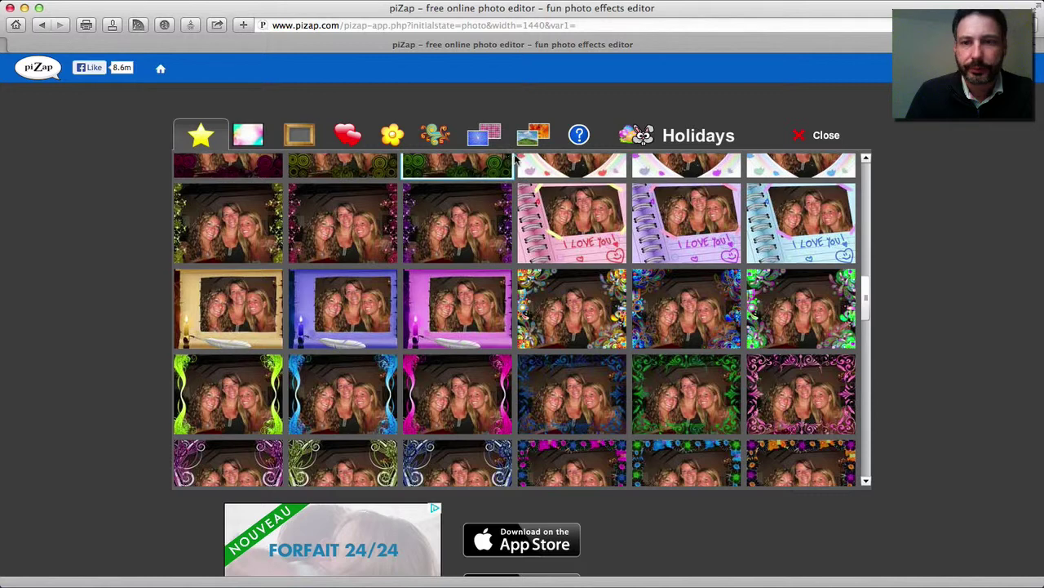
pyautogui.click(665, 142)
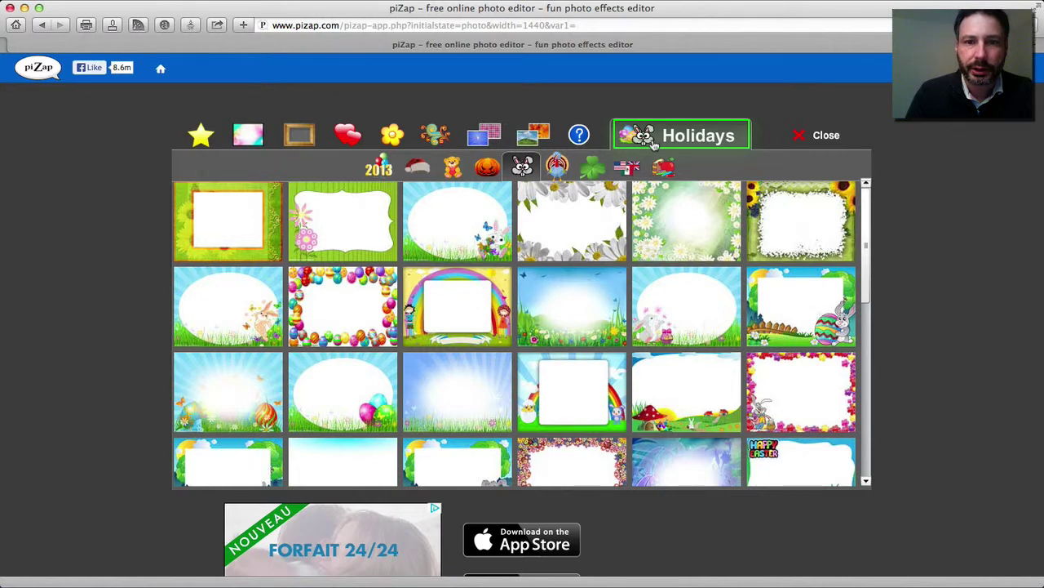
pyautogui.click(536, 145)
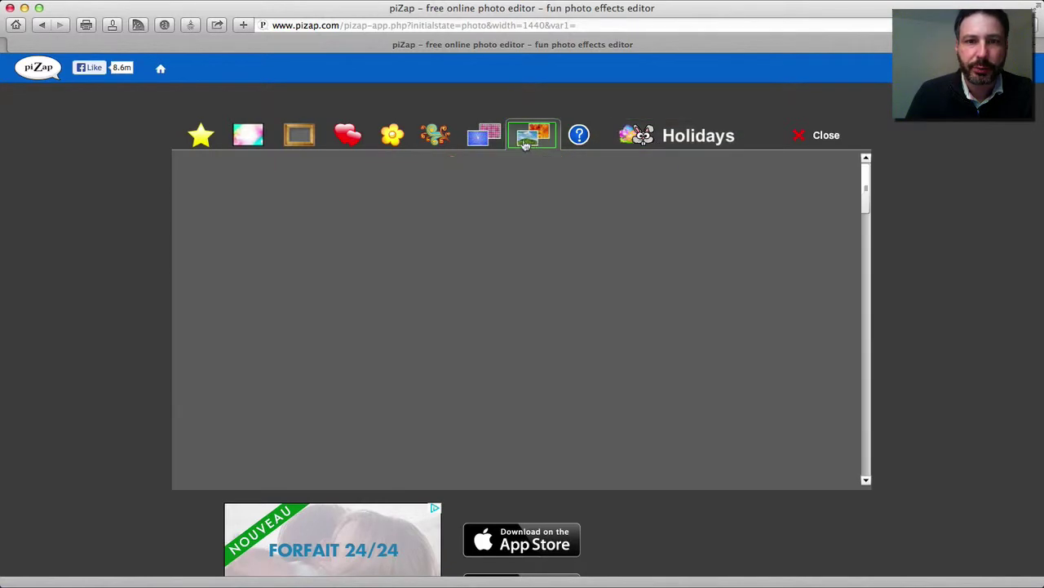
pyautogui.click(482, 137)
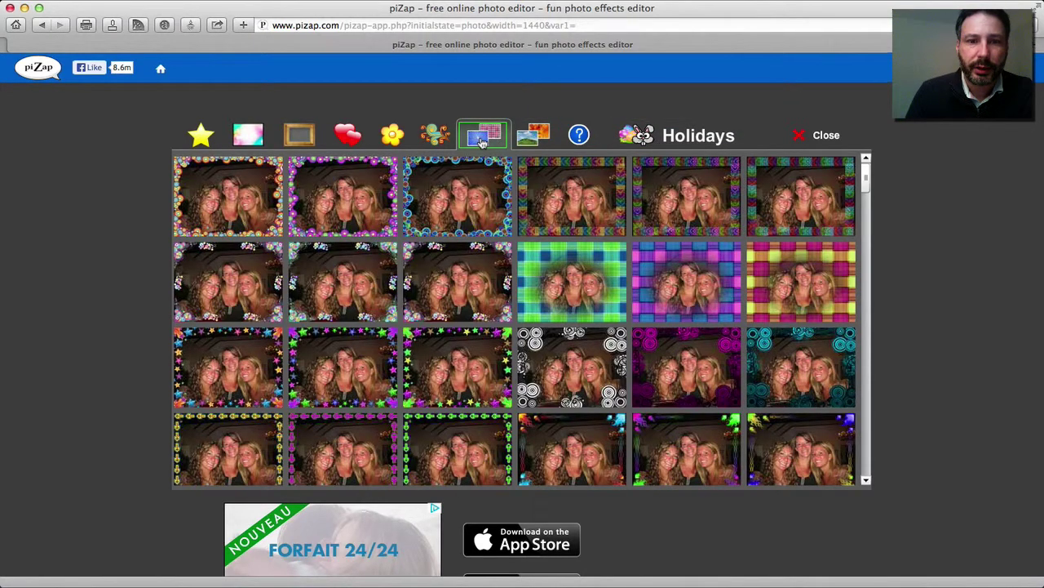
pyautogui.click(433, 137)
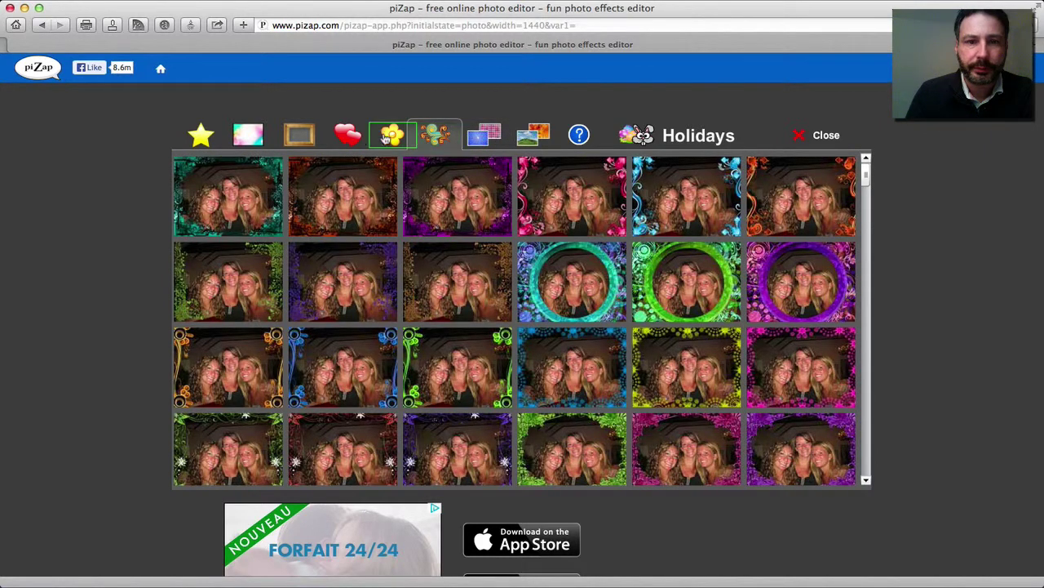
pyautogui.click(348, 137)
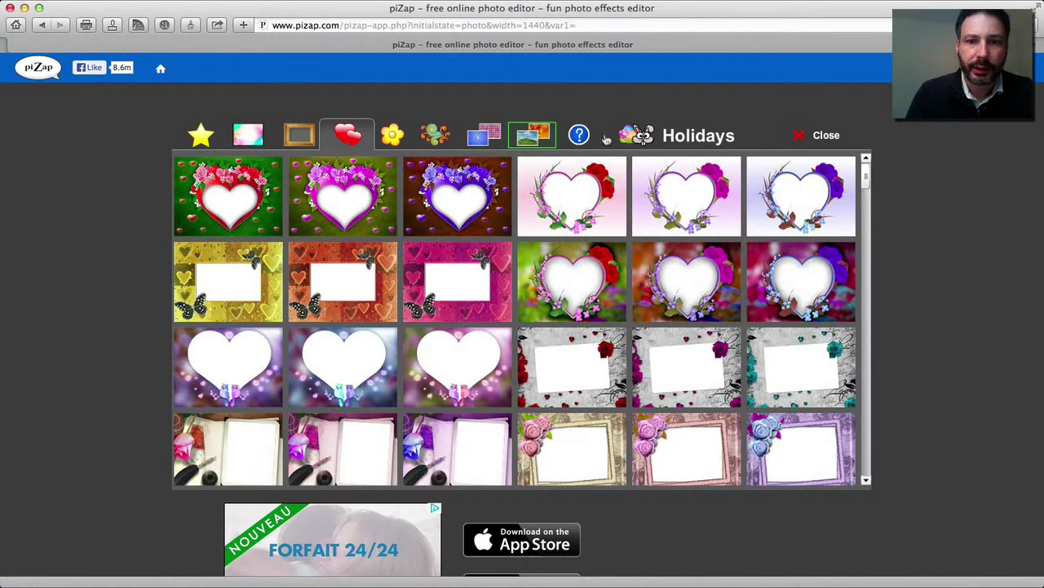
pyautogui.click(820, 136)
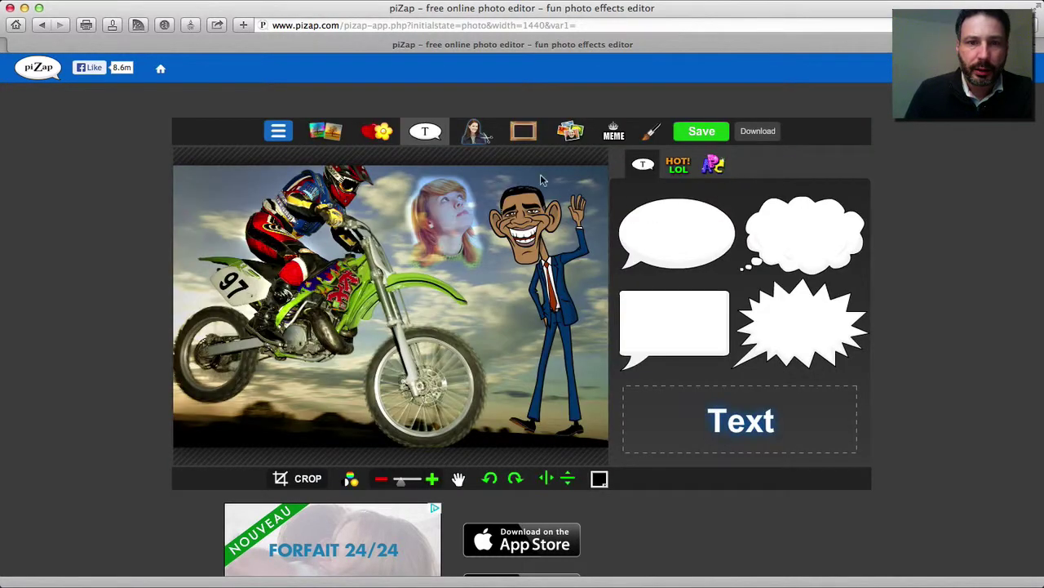
# - Caption the motocross photo as a meme with the top text "TEST" and the bottom text "TEST BAS"
pyautogui.click(575, 134)
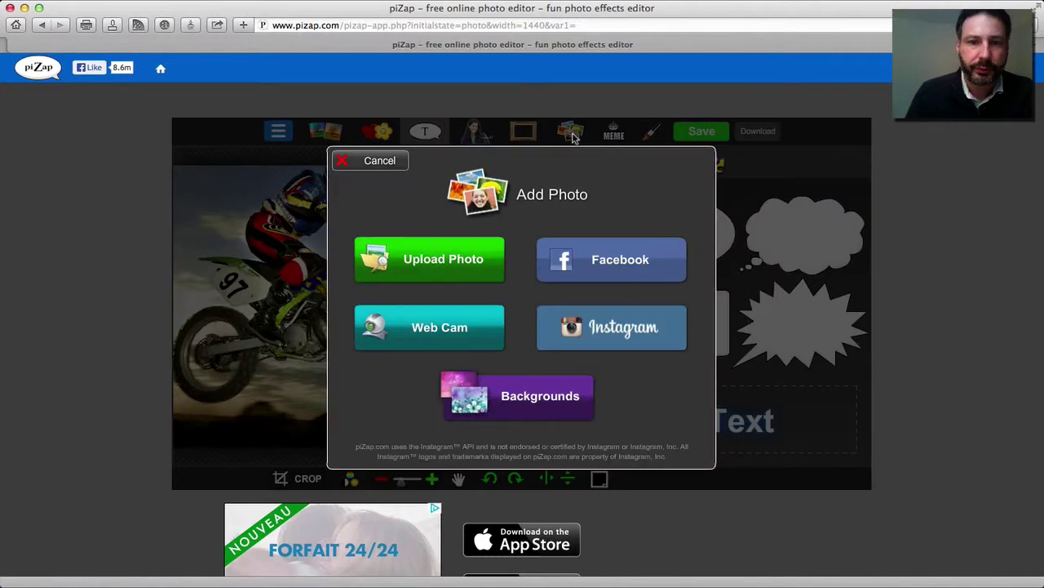
pyautogui.click(376, 161)
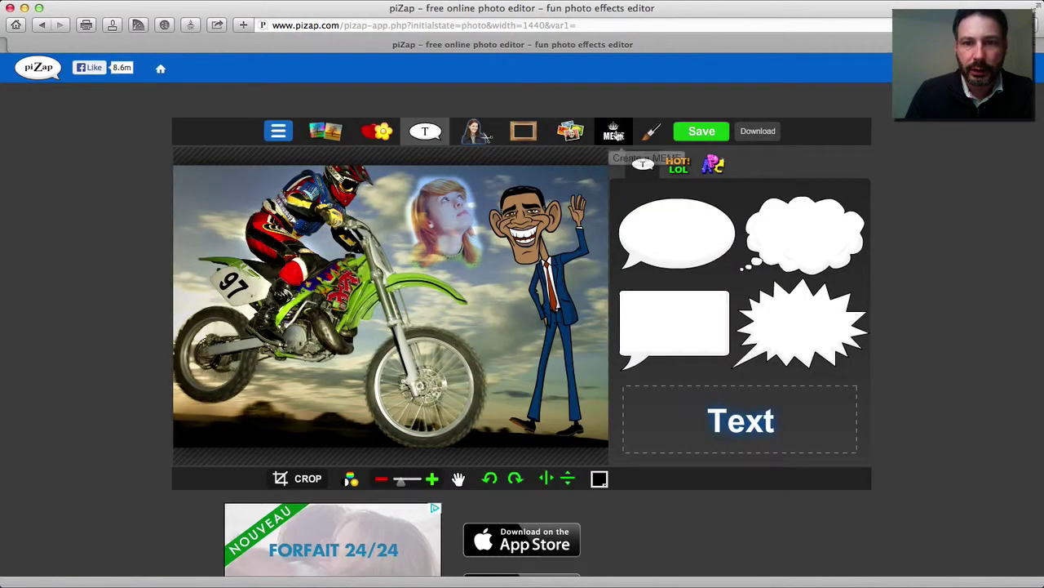
pyautogui.click(614, 134)
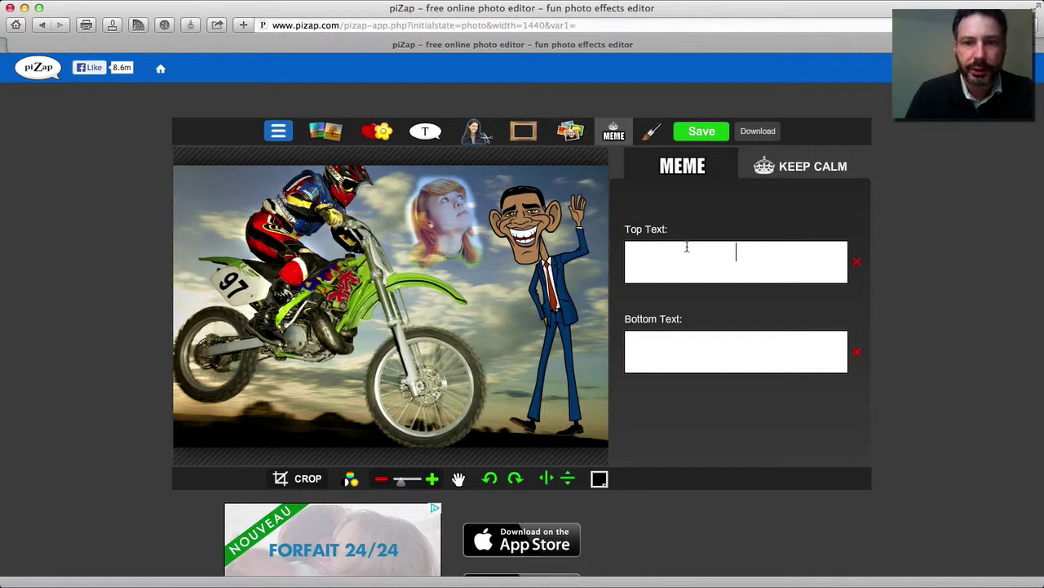
pyautogui.click(686, 246)
pyautogui.write('TEST')
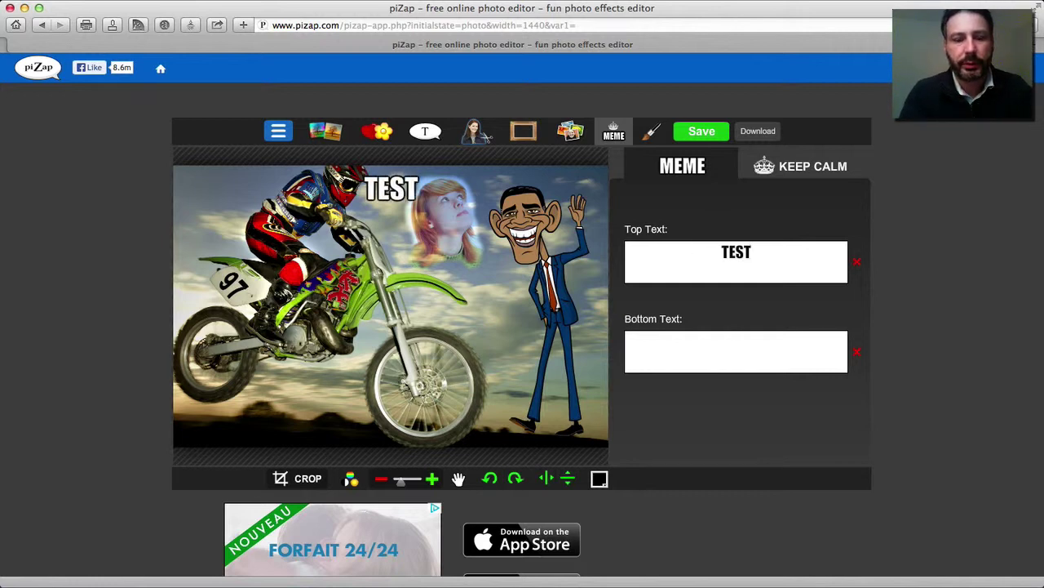
pyautogui.press('Tab')
pyautogui.write('TEST BAS')
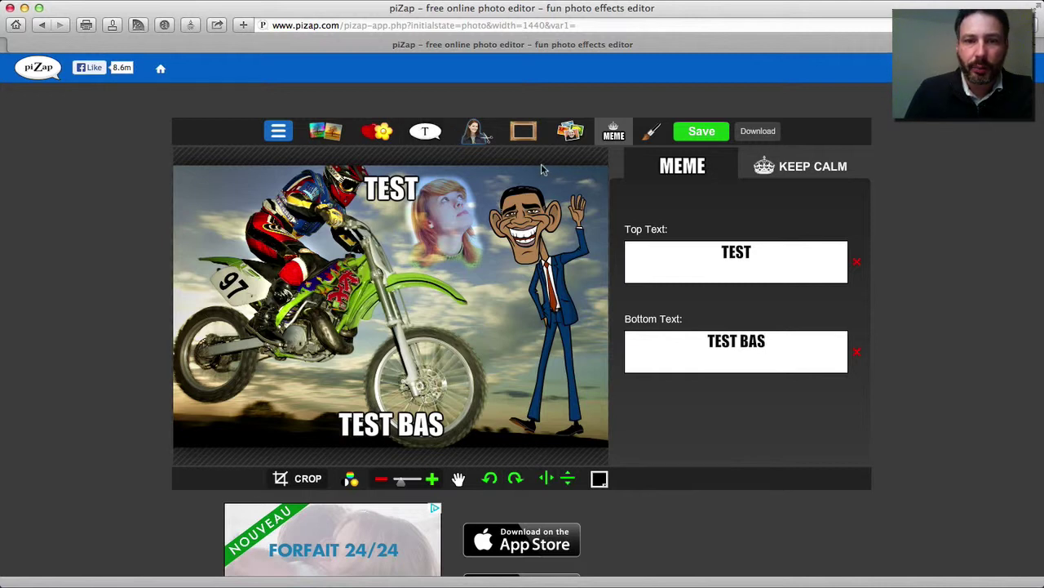
# - Paint red brush strokes above the front wheel and below the woman's head cut-out, and delete all the paint
pyautogui.click(650, 133)
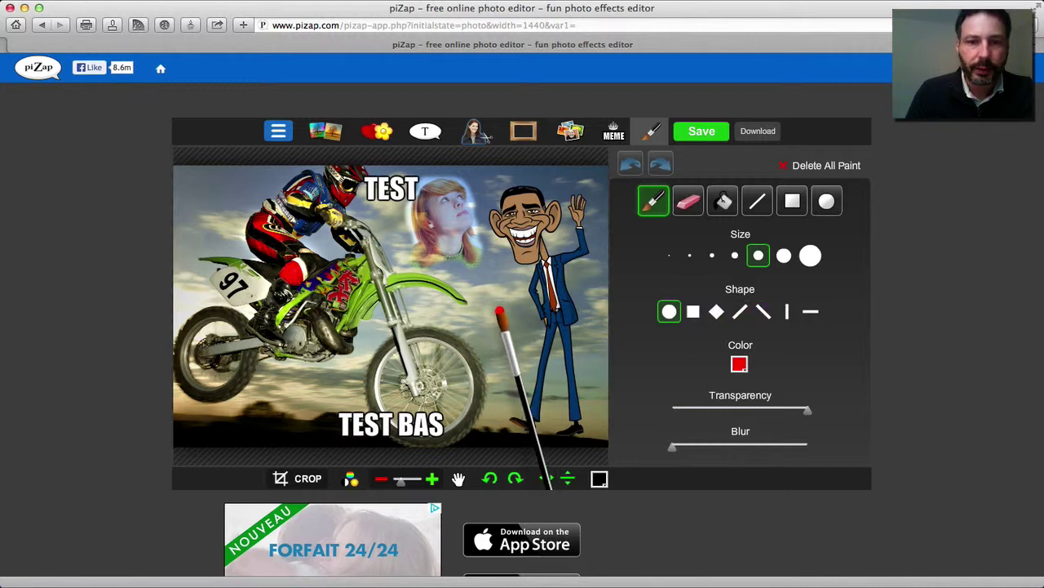
pyautogui.moveTo(497, 310)
pyautogui.mouseDown()
pyautogui.moveTo(466, 312)
pyautogui.moveTo(485, 326)
pyautogui.moveTo(462, 345)
pyautogui.moveTo(450, 306)
pyautogui.moveTo(448, 333)
pyautogui.moveTo(469, 326)
pyautogui.mouseUp()
pyautogui.moveTo(420, 263); pyautogui.dragTo(475, 259)
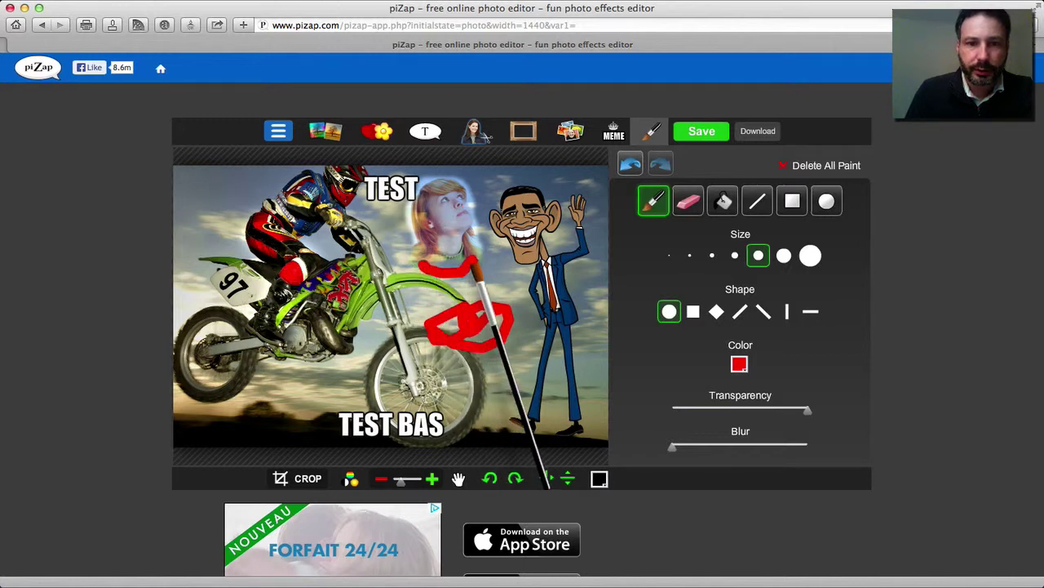
pyautogui.click(723, 201)
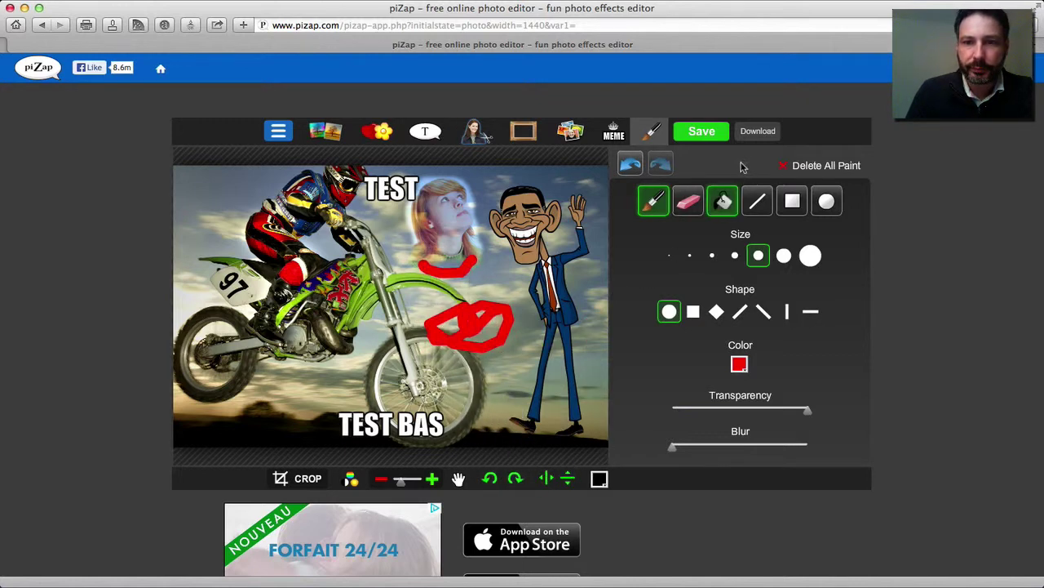
pyautogui.click(803, 174)
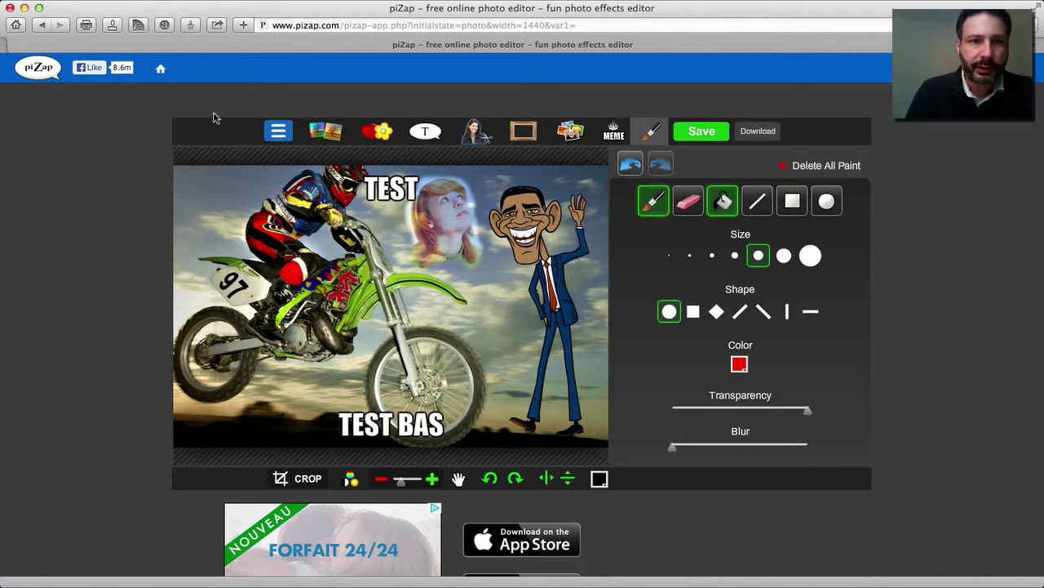
# - Leave the photo editor for the piZap home page and start a new collage
pyautogui.click(162, 72)
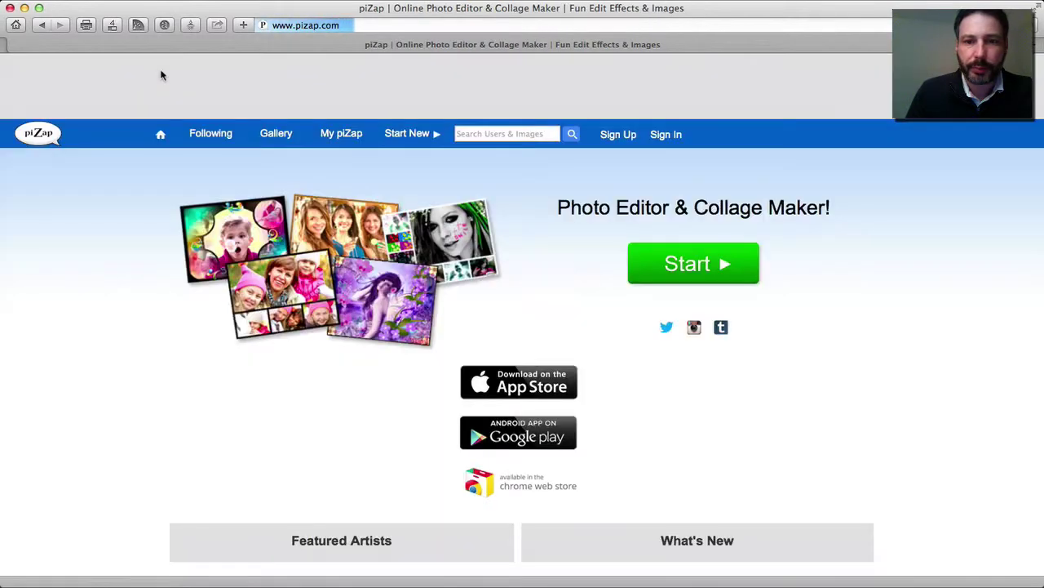
pyautogui.click(690, 272)
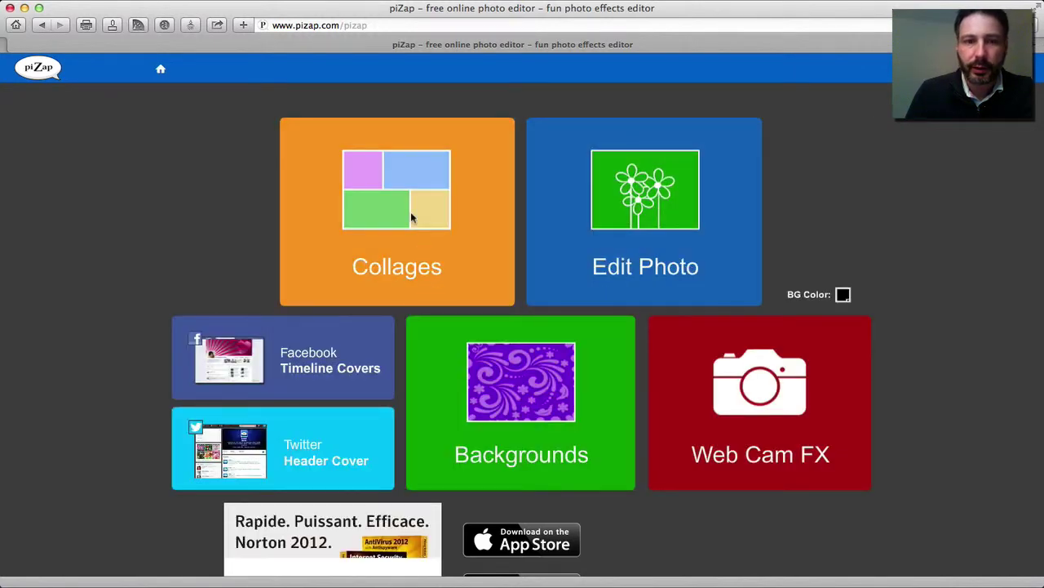
pyautogui.click(375, 196)
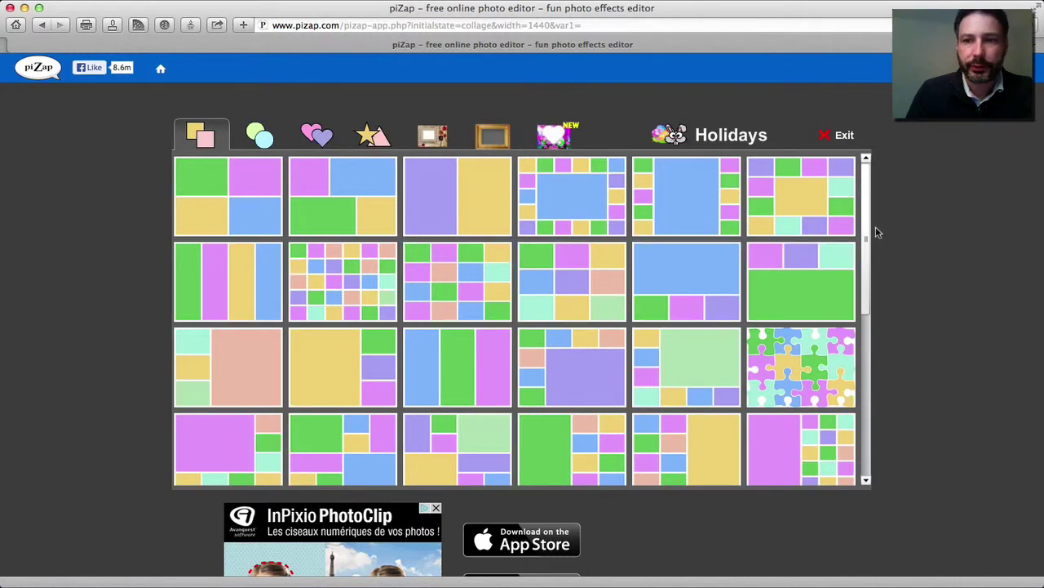
# - Examine the collage layouts in the rectangle, circle, heart, mixed-shape, decorative frame and Holidays categories
pyautogui.moveTo(870, 233); pyautogui.dragTo(860, 354)
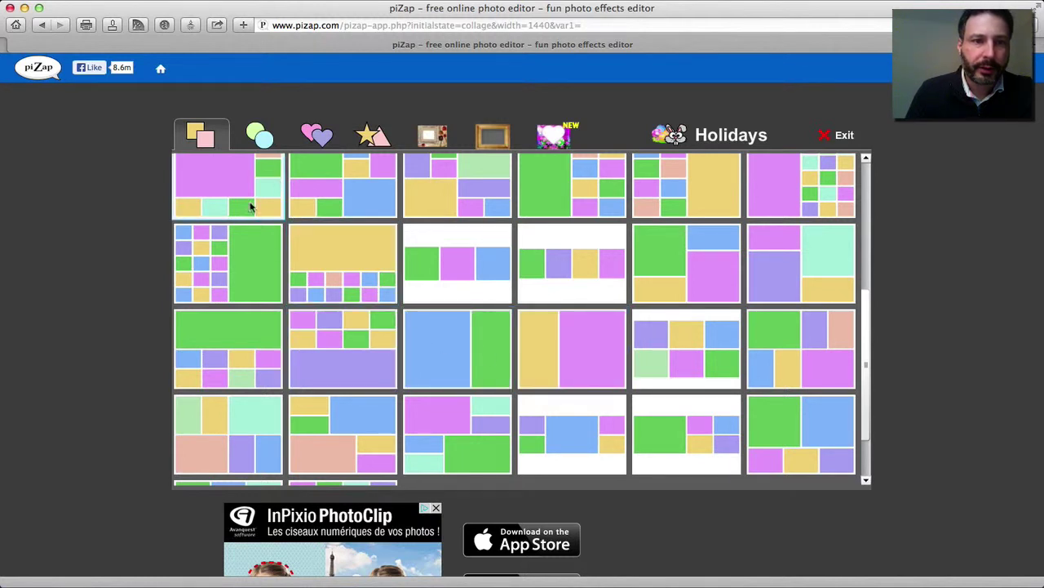
pyautogui.click(260, 139)
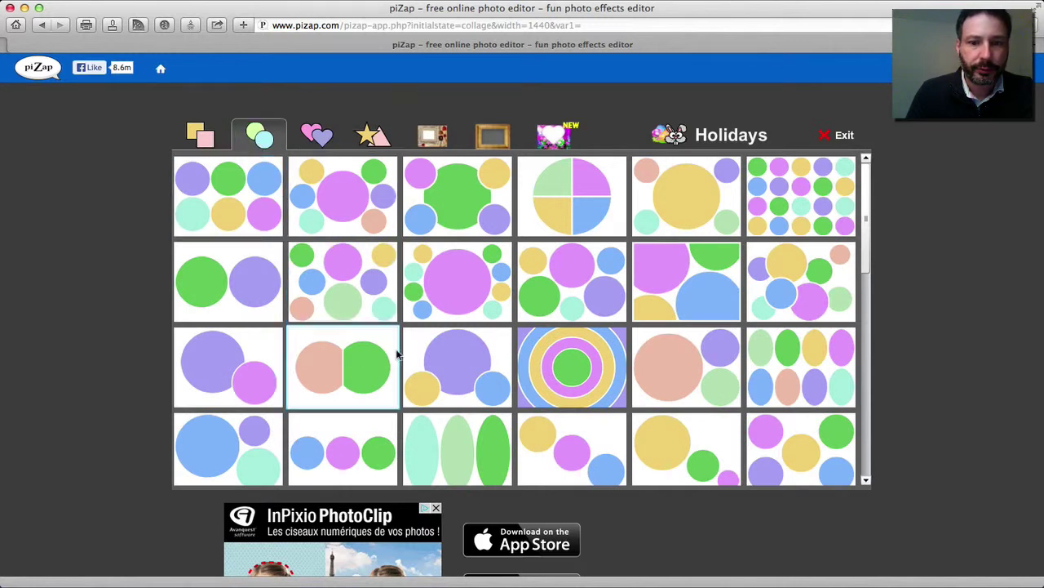
pyautogui.click(320, 141)
pyautogui.click(371, 139)
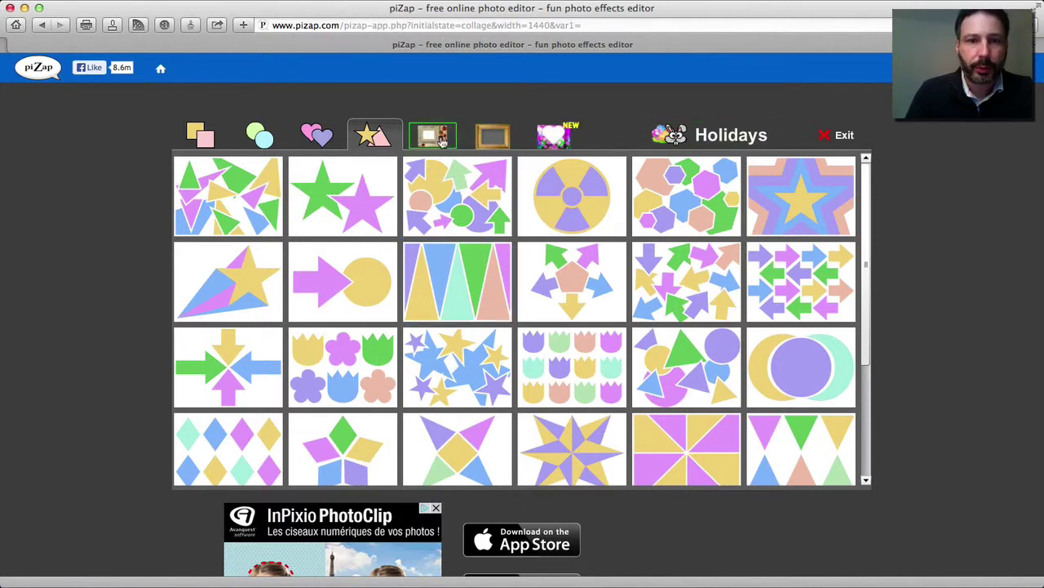
pyautogui.click(432, 136)
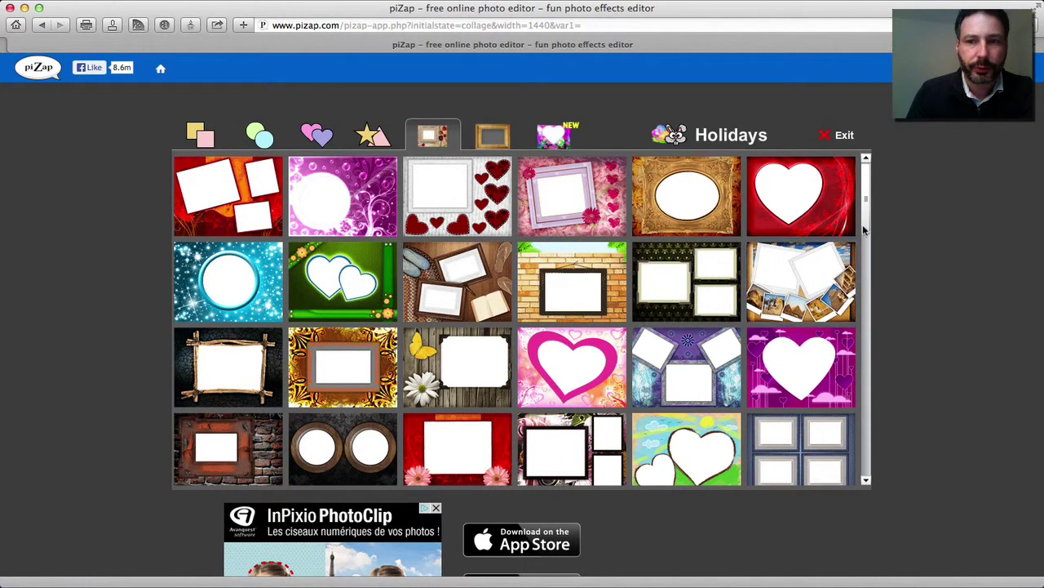
pyautogui.moveTo(863, 226); pyautogui.dragTo(863, 315)
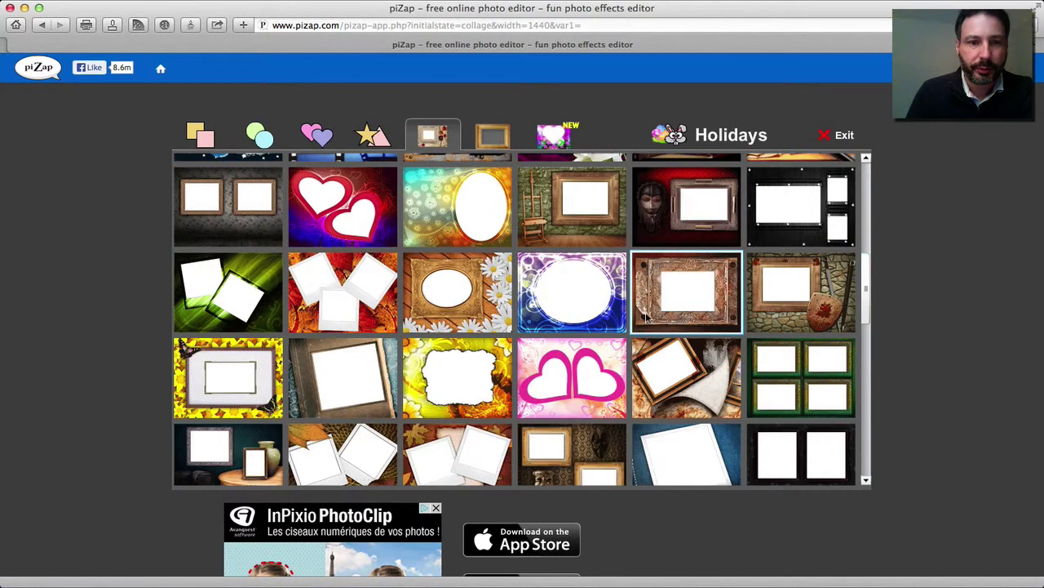
pyautogui.scroll(-1, 649, 312)
pyautogui.scroll(1, 649, 312)
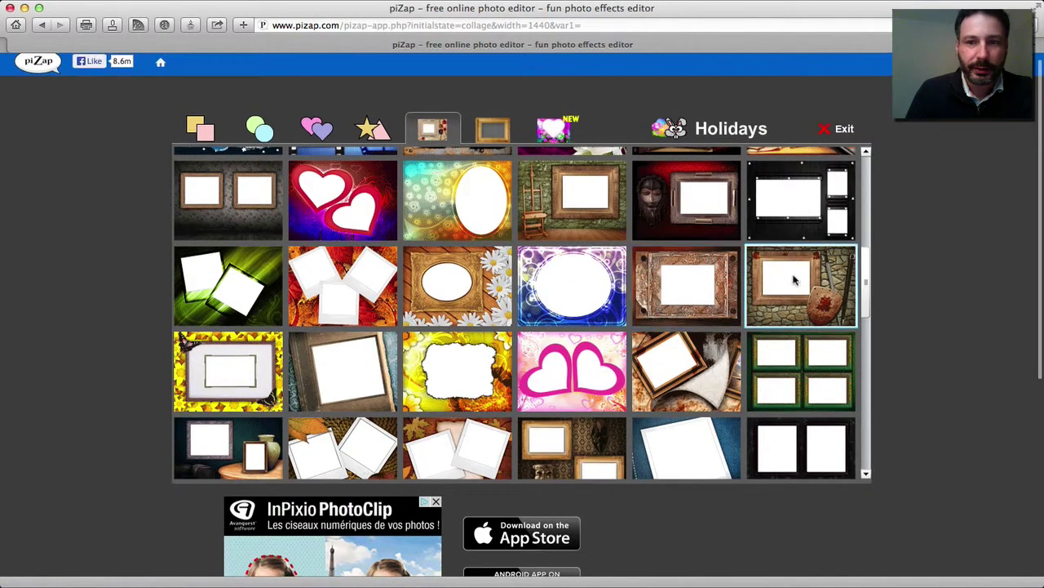
pyautogui.click(867, 338)
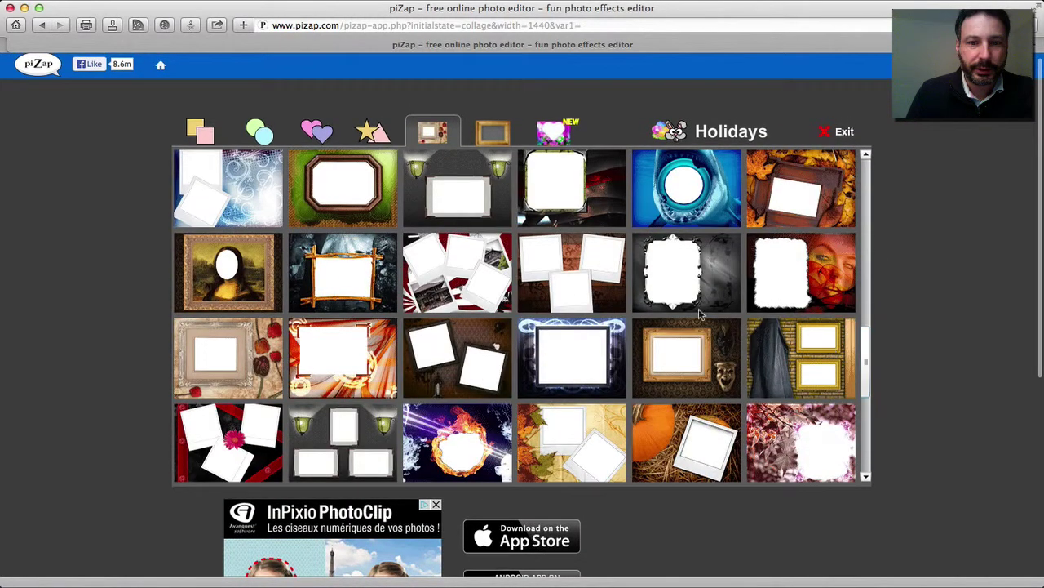
pyautogui.click(548, 143)
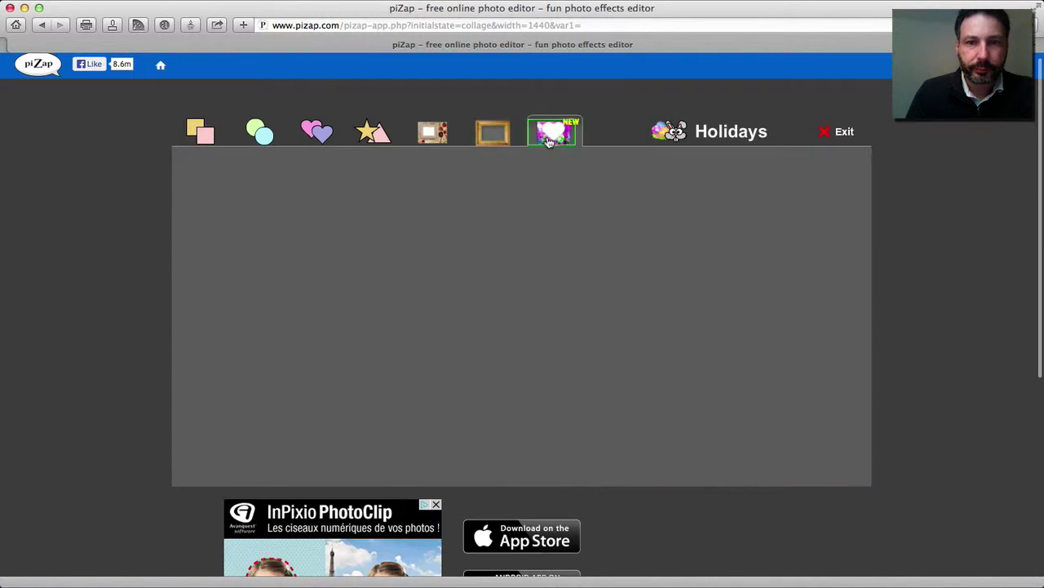
pyautogui.click(733, 140)
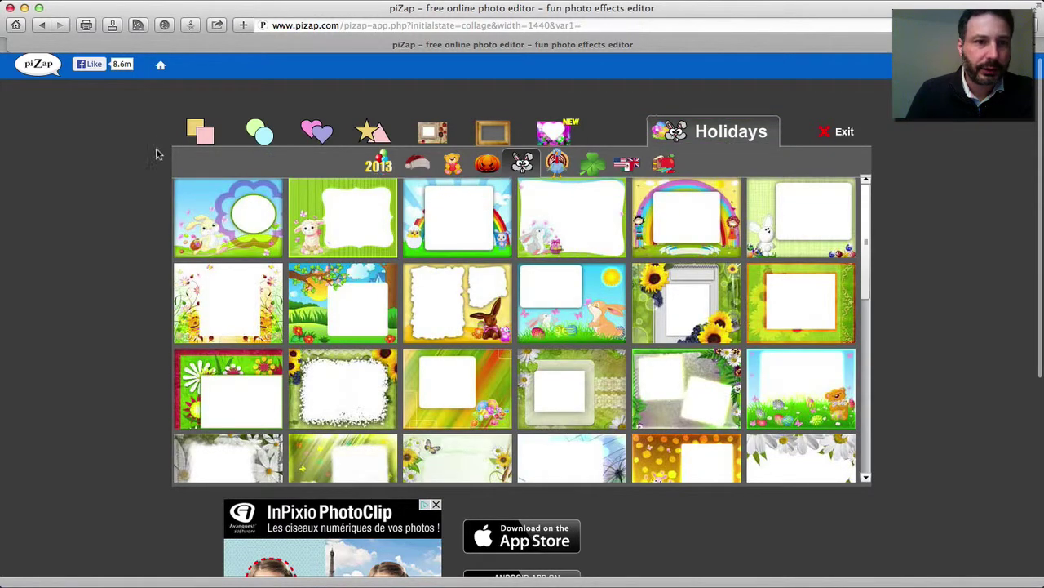
# - Choose the circular collage layout with one large circle overlapped by a smaller circle at its lower right
pyautogui.click(200, 132)
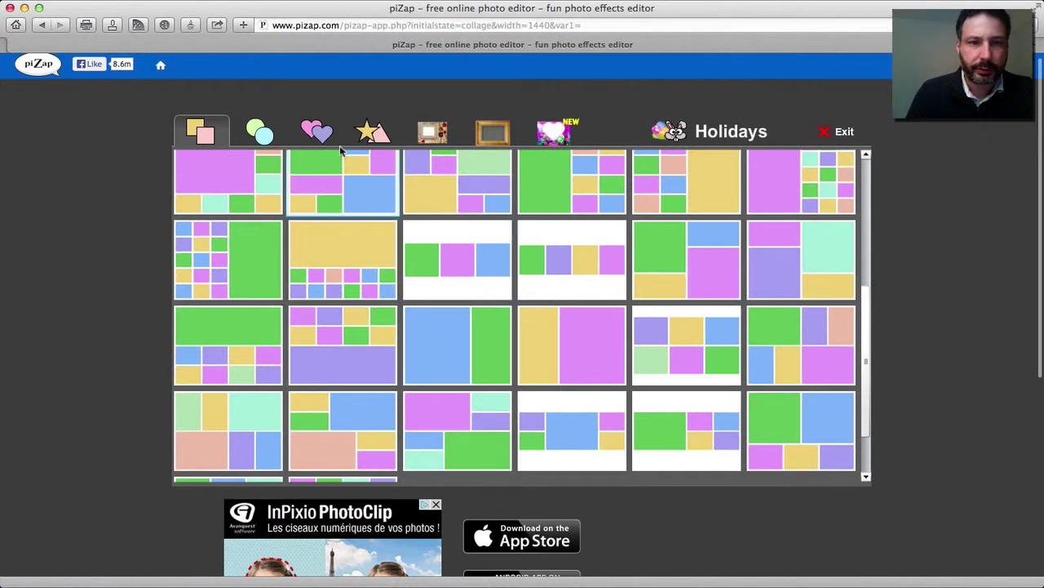
pyautogui.click(260, 134)
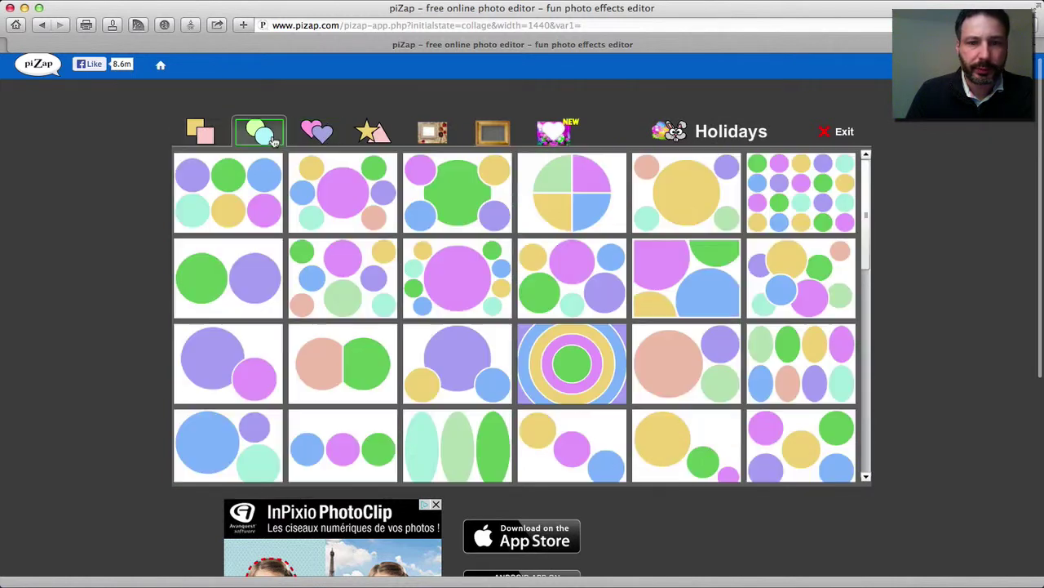
pyautogui.click(244, 370)
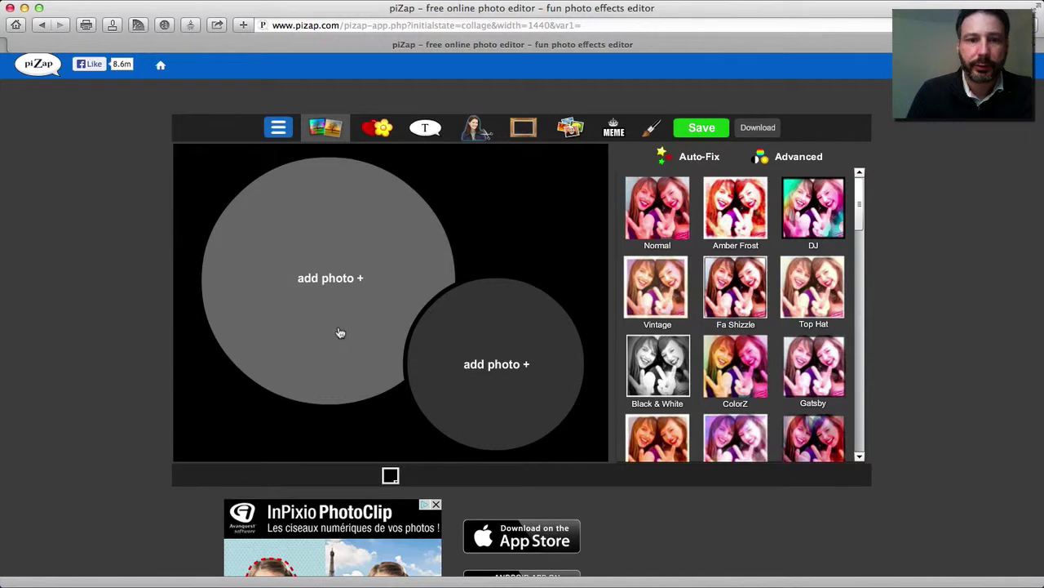
# - Upload Fotolia_395320_L.jpg into the large circle and shift the photo down and right to reframe the two lions
pyautogui.click(319, 276)
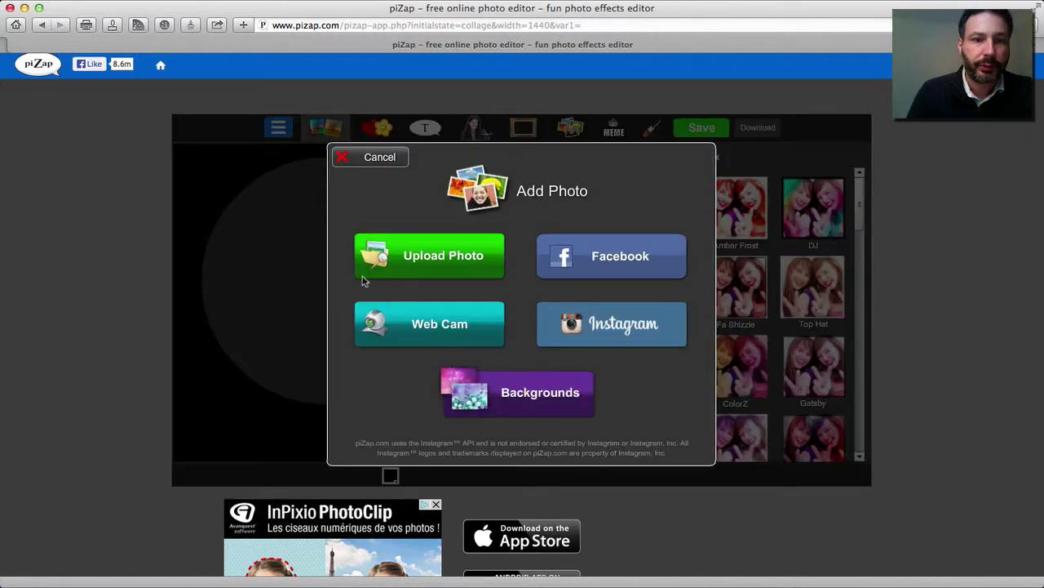
pyautogui.click(422, 264)
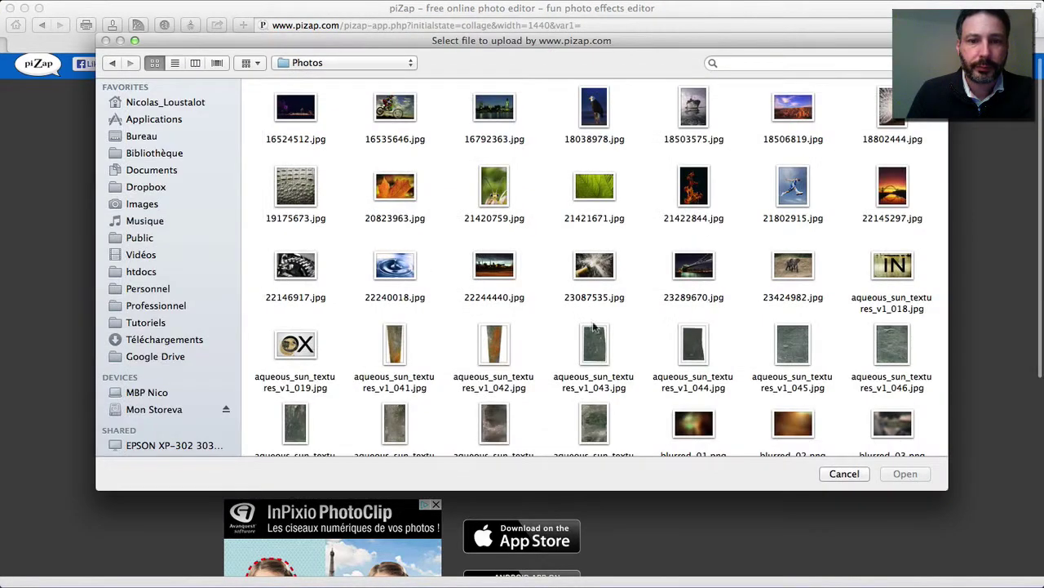
pyautogui.scroll(-10, 660, 289)
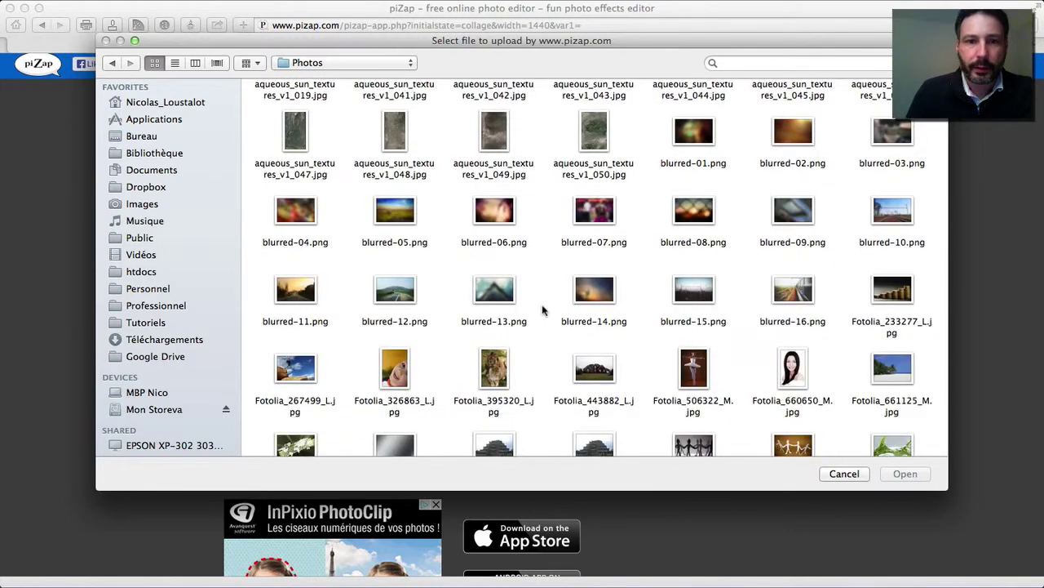
pyautogui.scroll(-4, 543, 310)
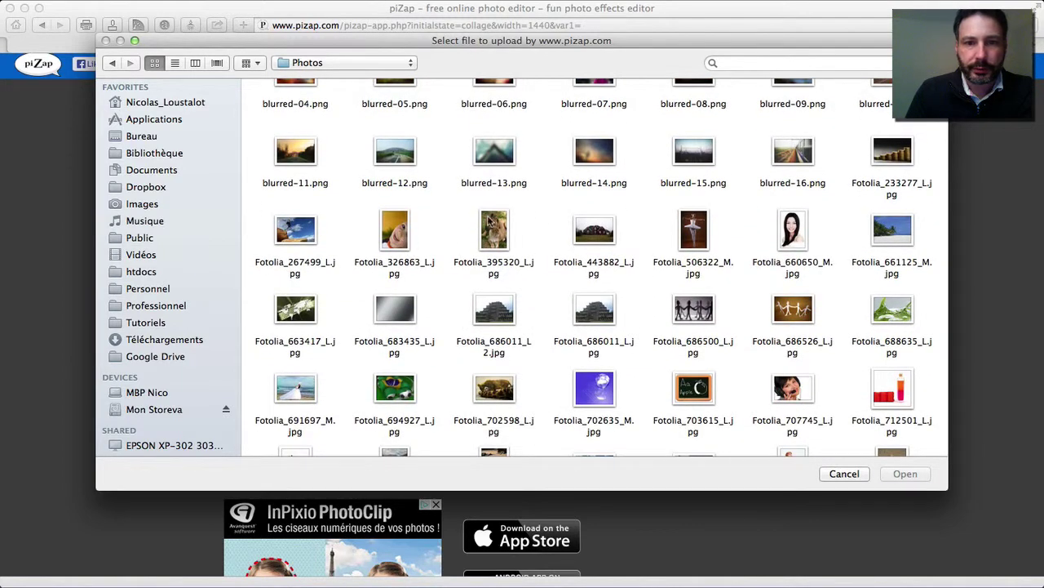
pyautogui.click(492, 228)
pyautogui.click(904, 474)
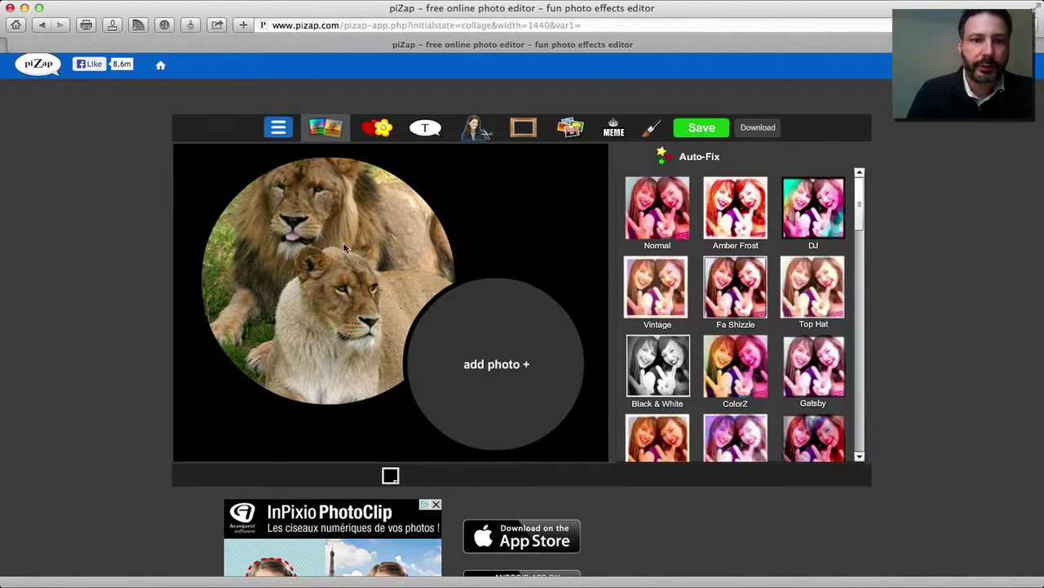
pyautogui.click(343, 241)
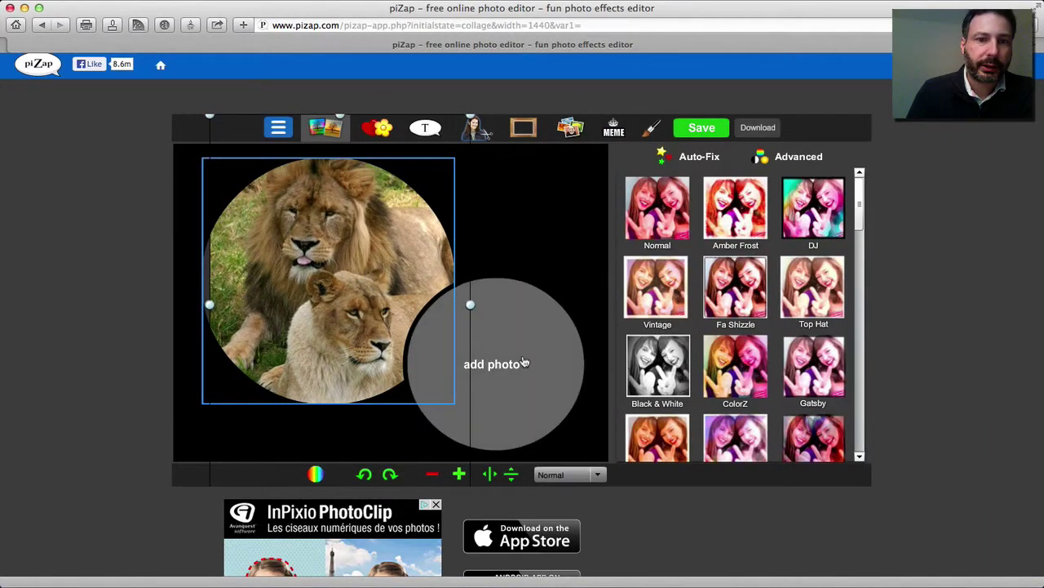
# - Upload Fotolia_702598_L.jpg into the small circle and reposition the photo to bring the feeding lioness's head into the frame
pyautogui.click(525, 362)
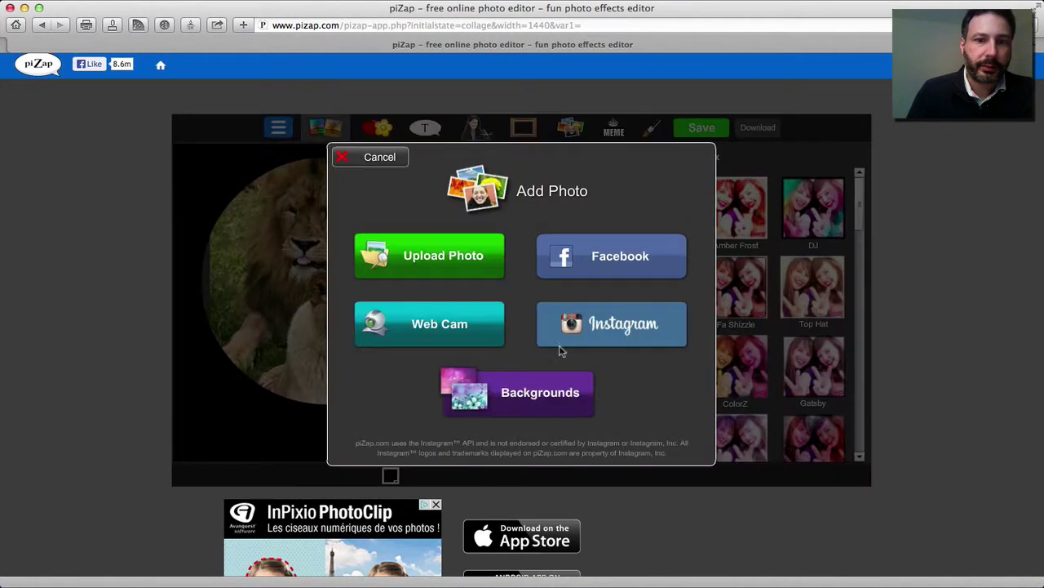
pyautogui.click(439, 254)
pyautogui.scroll(-10, 865, 422)
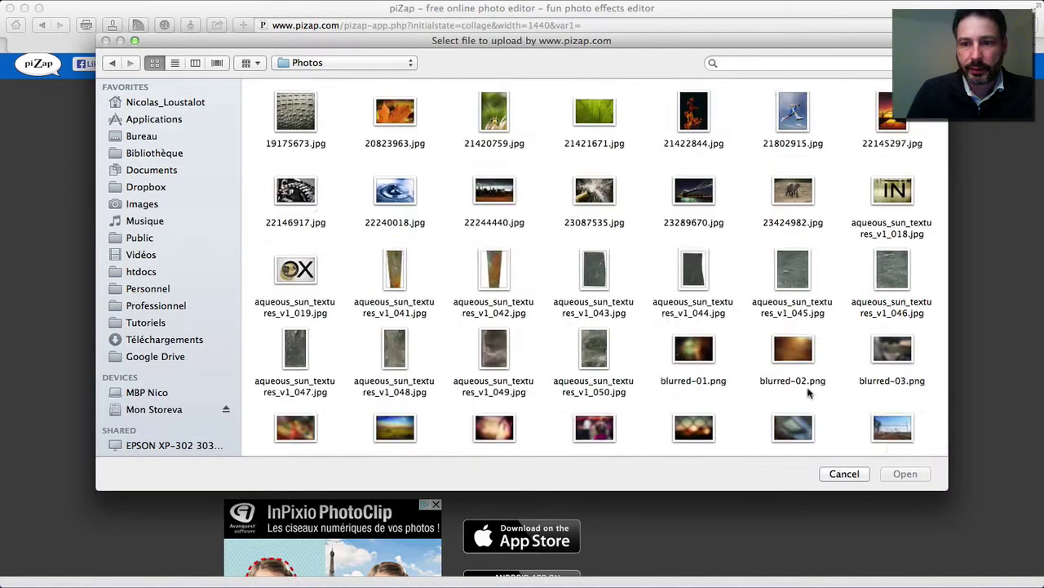
pyautogui.click(494, 430)
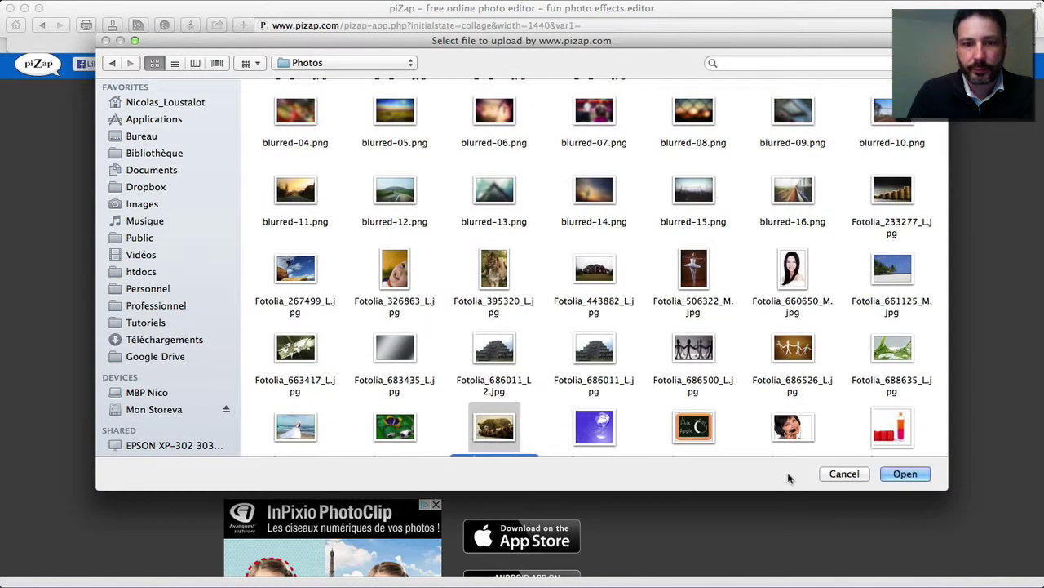
pyautogui.click(901, 474)
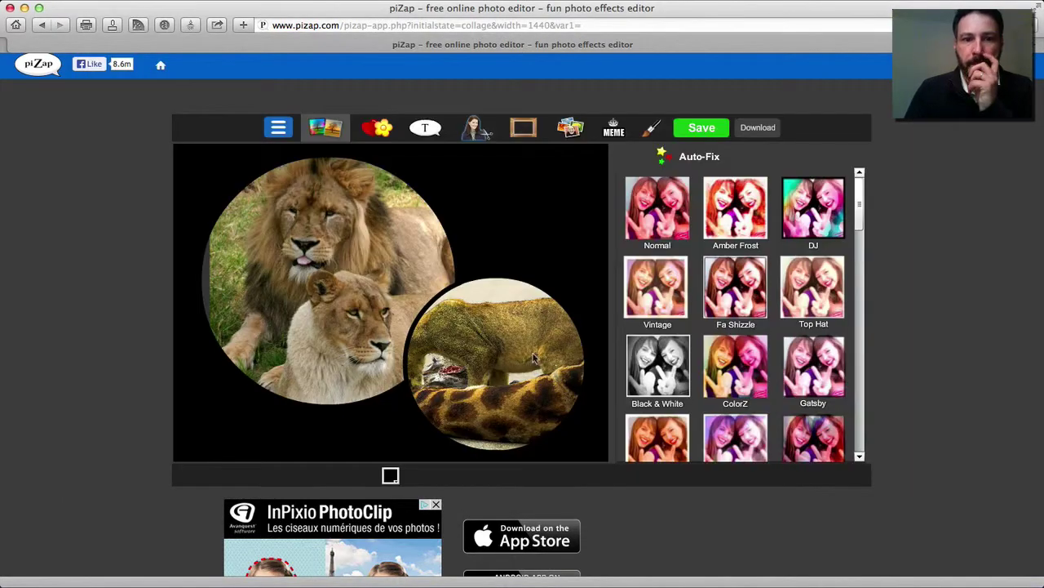
pyautogui.click(494, 347)
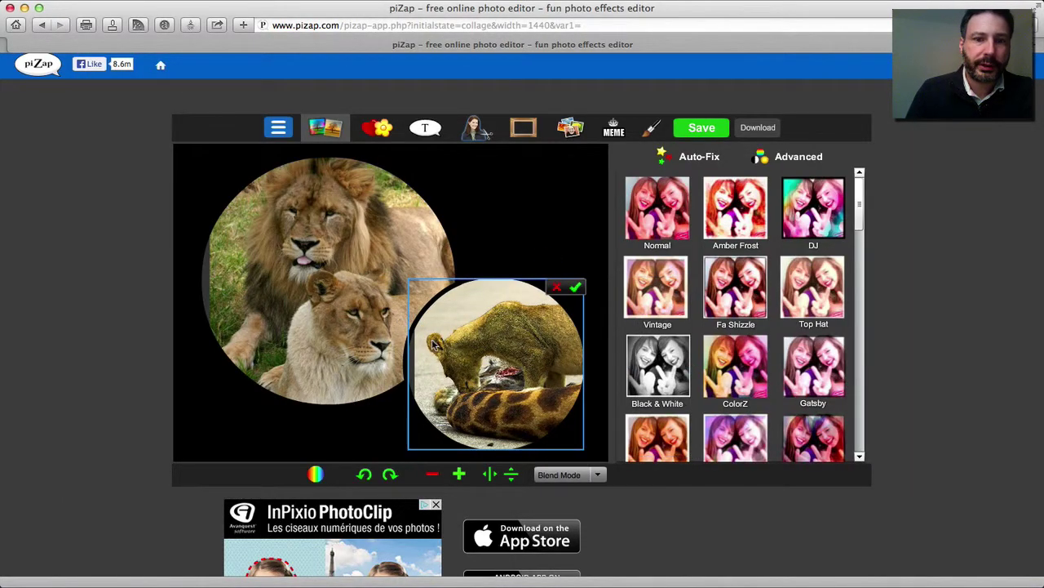
# - Shift the hue of the feeding lioness photo to purple and remove the photo from the small circle
pyautogui.scroll(-3, 622, 400)
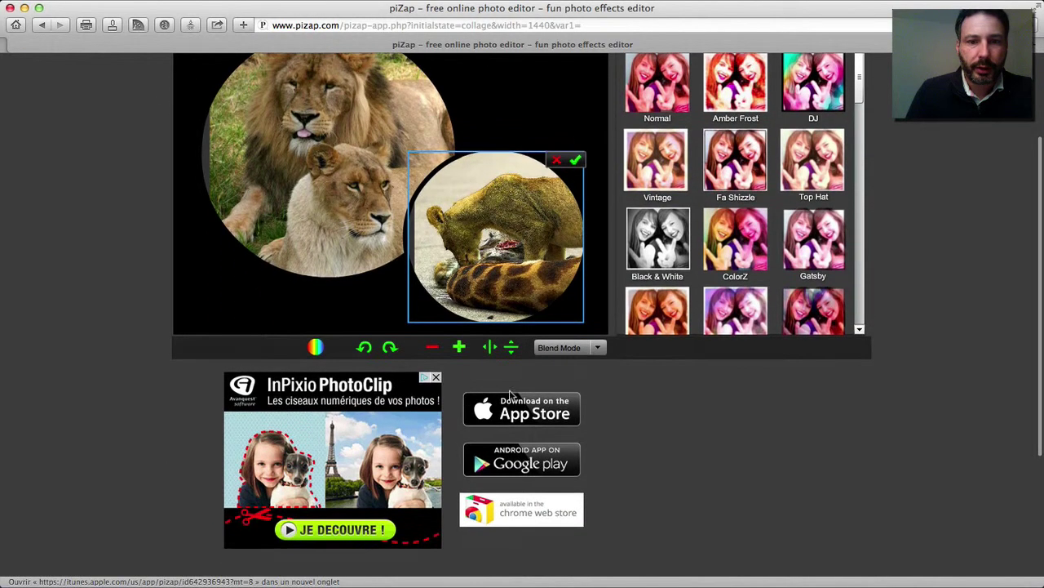
pyautogui.scroll(3, 571, 469)
pyautogui.click(571, 478)
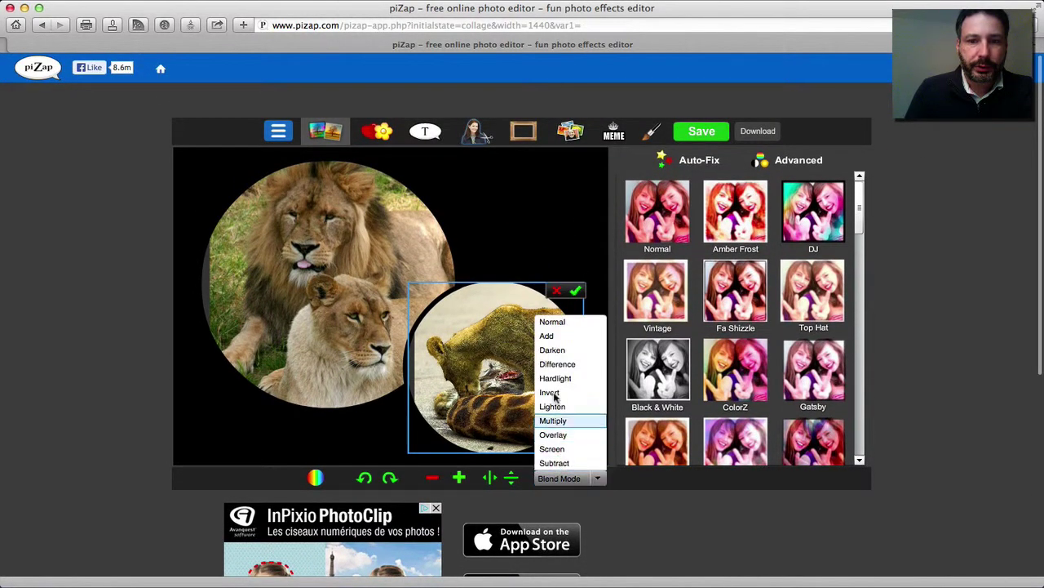
pyautogui.click(310, 446)
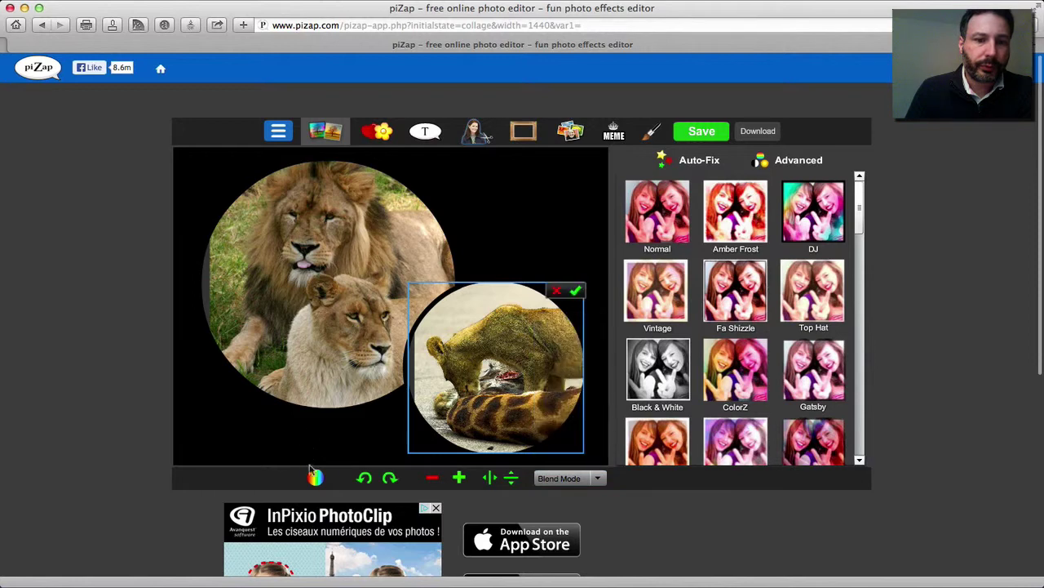
pyautogui.click(316, 469)
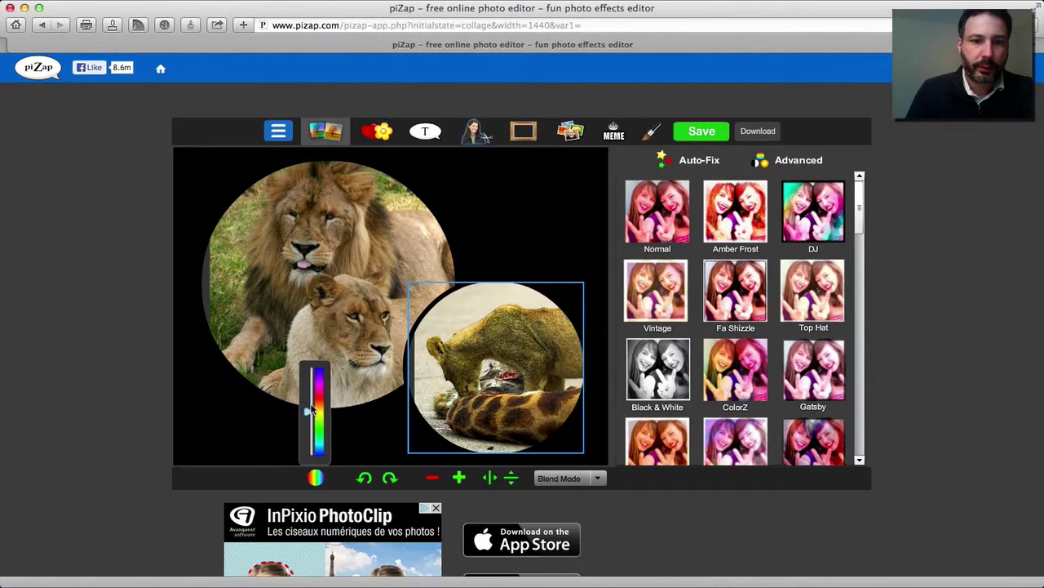
pyautogui.moveTo(311, 412); pyautogui.dragTo(315, 394)
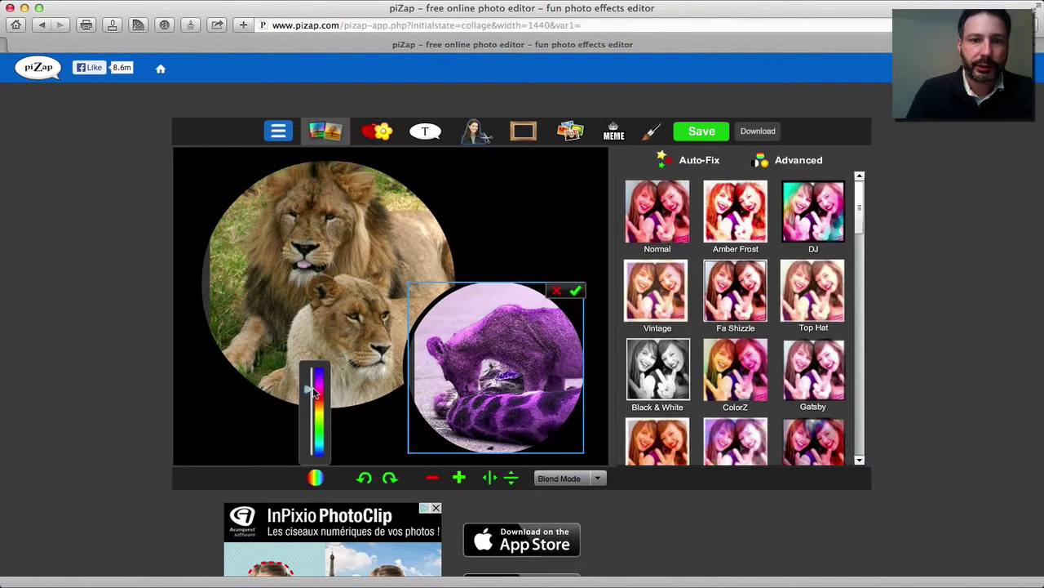
pyautogui.click(558, 290)
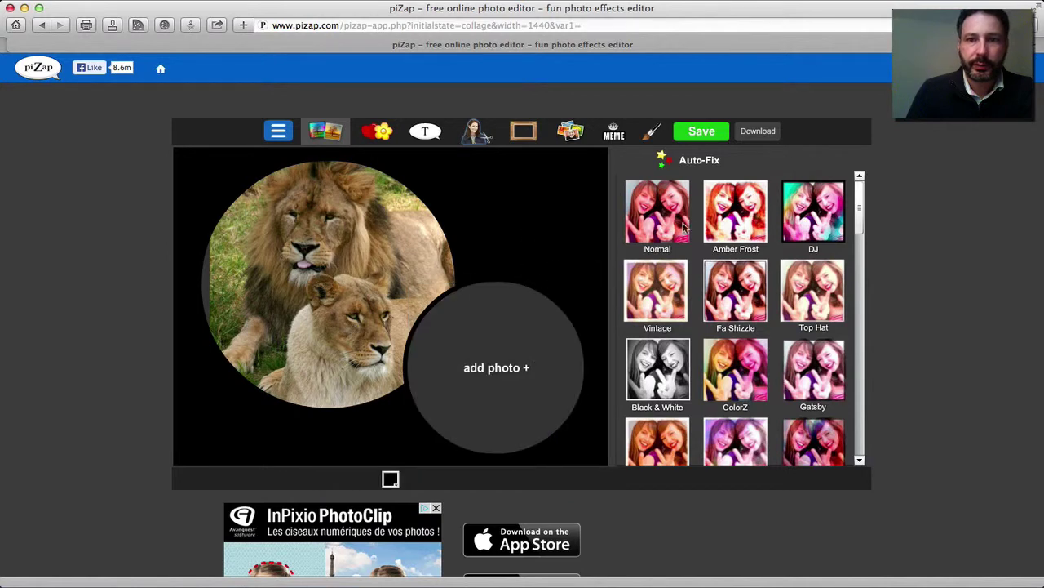
# - Try turquoise as the collage background colour and set it to white
pyautogui.click(391, 479)
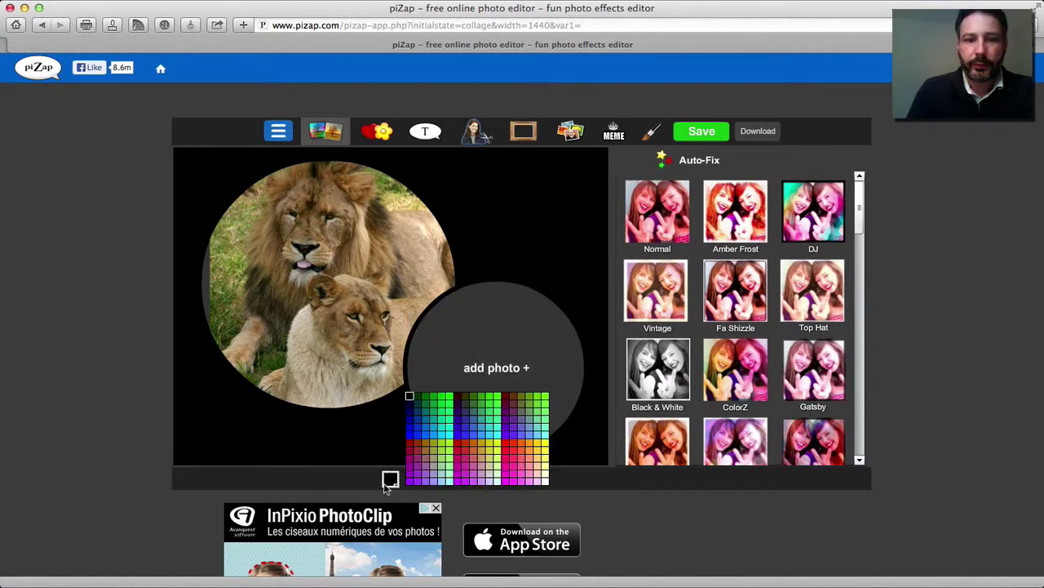
pyautogui.click(486, 432)
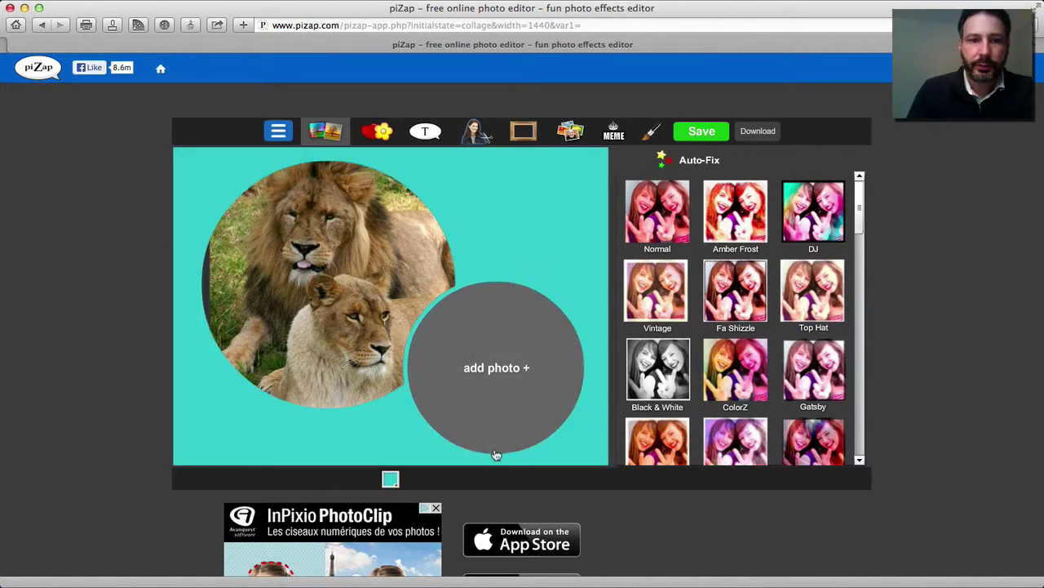
pyautogui.click(391, 479)
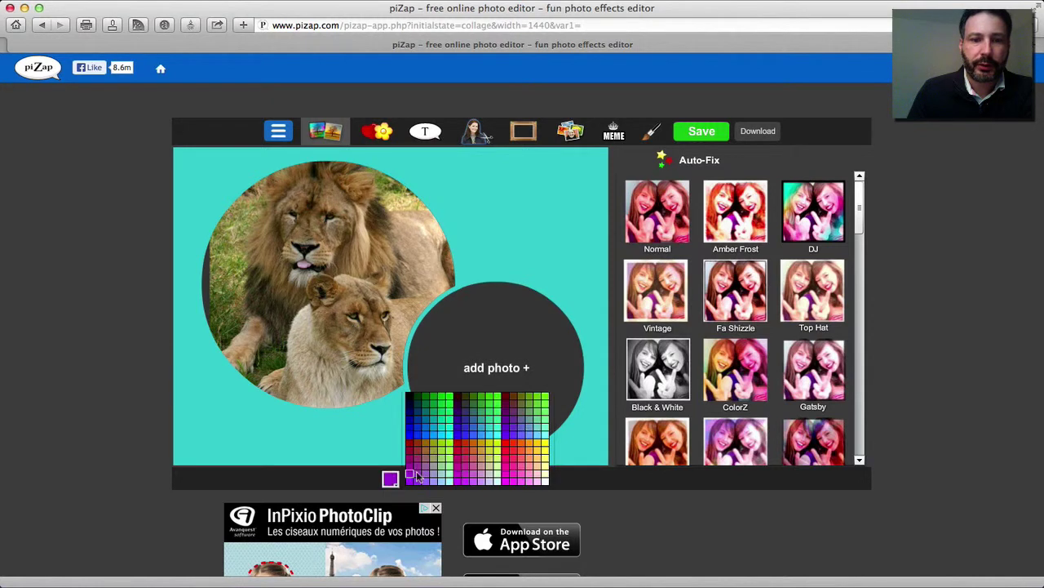
pyautogui.click(545, 481)
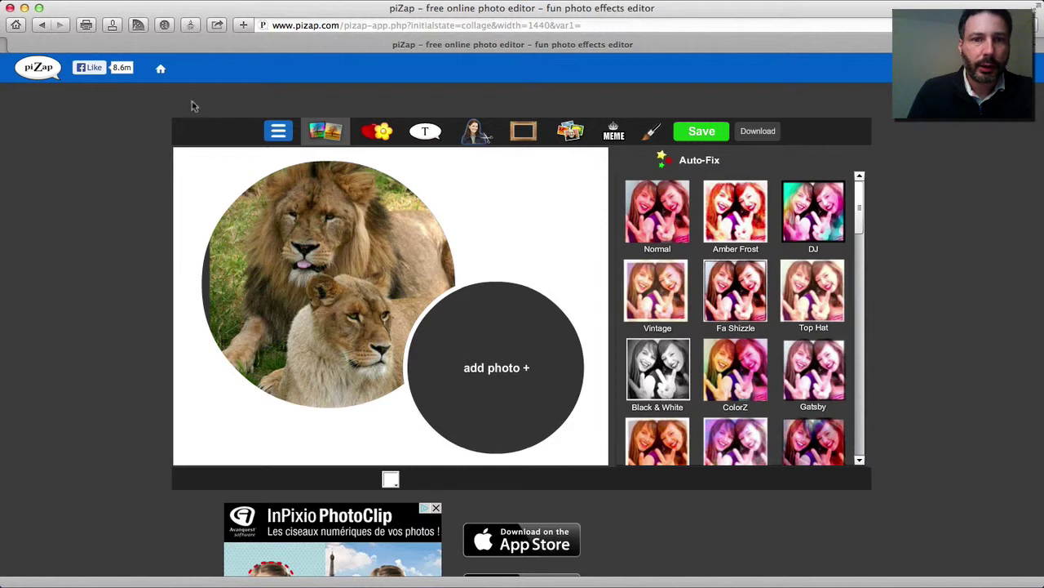
# - Leave the collage for the piZap home page, start the editor again and open the Backgrounds gallery
pyautogui.click(42, 26)
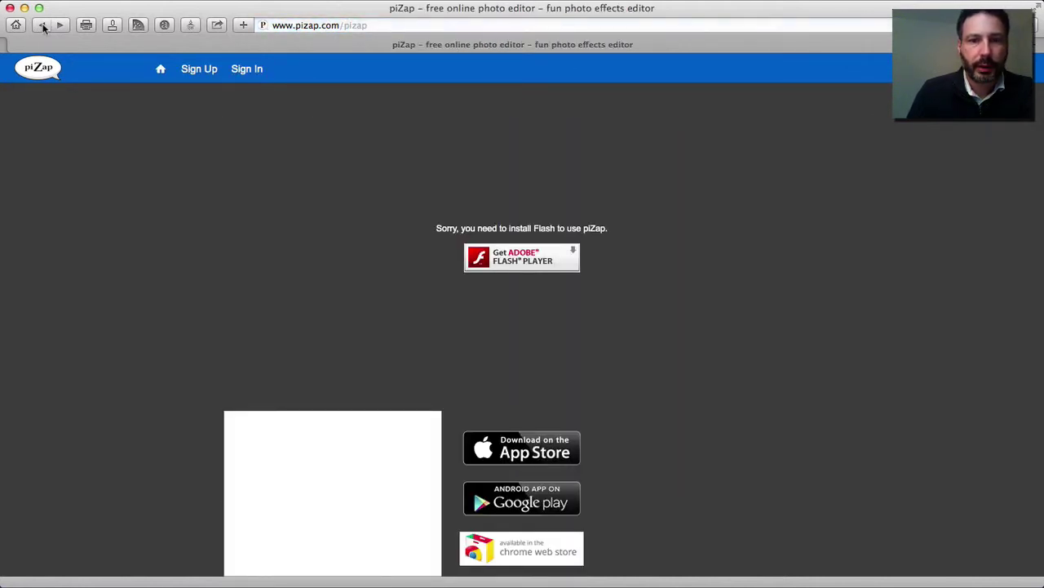
pyautogui.click(42, 26)
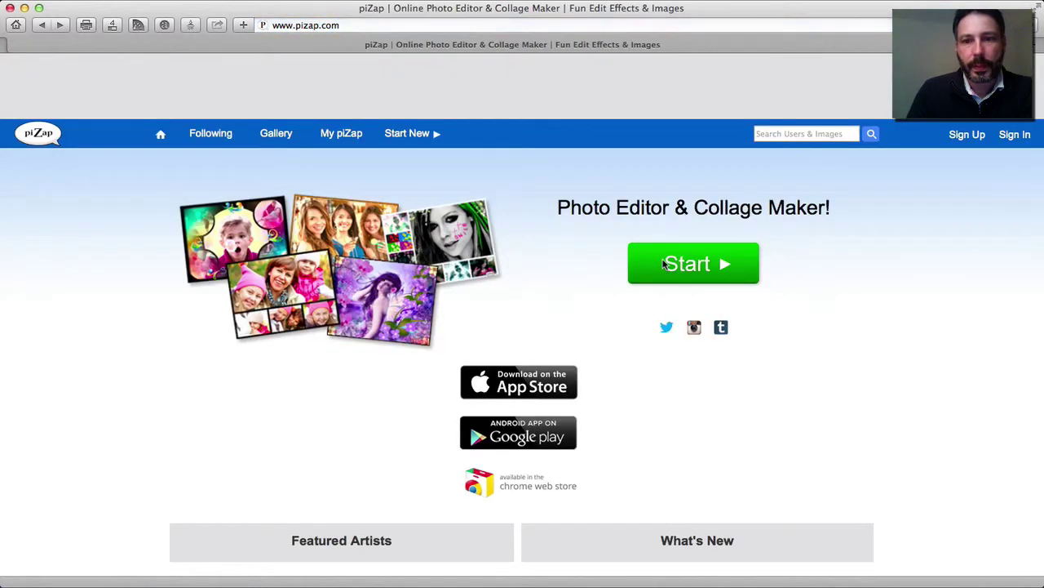
pyautogui.click(665, 263)
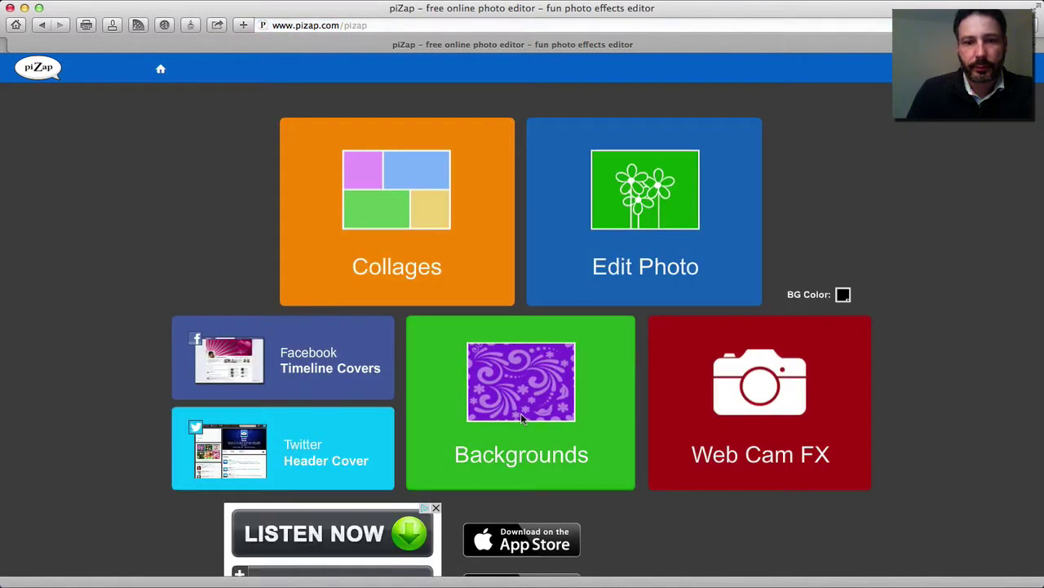
pyautogui.click(521, 394)
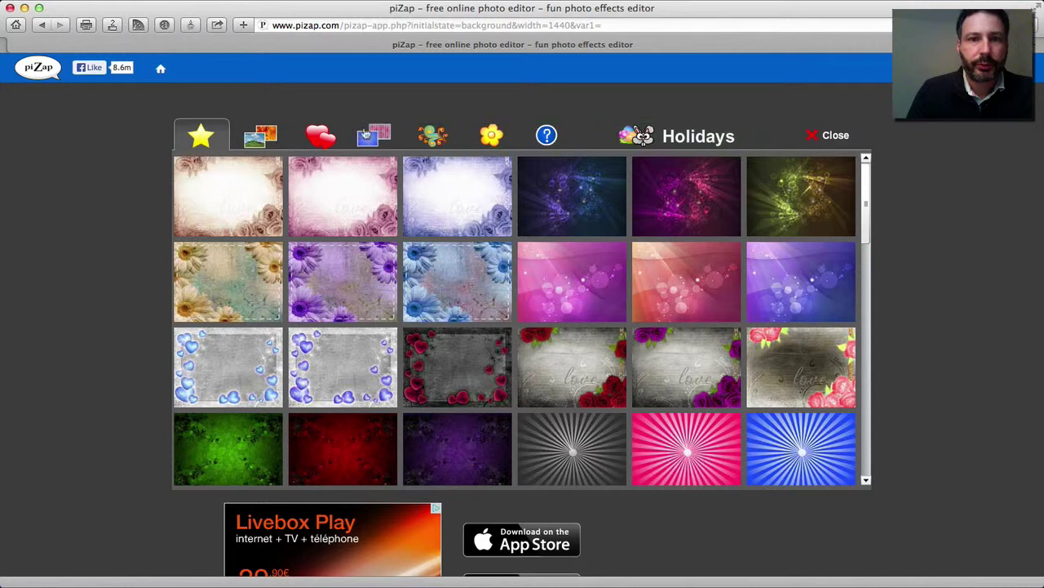
# - Examine the nature, hearts, pattern, abstract, floral, miscellaneous and Holidays background categories, and close the gallery
pyautogui.click(260, 138)
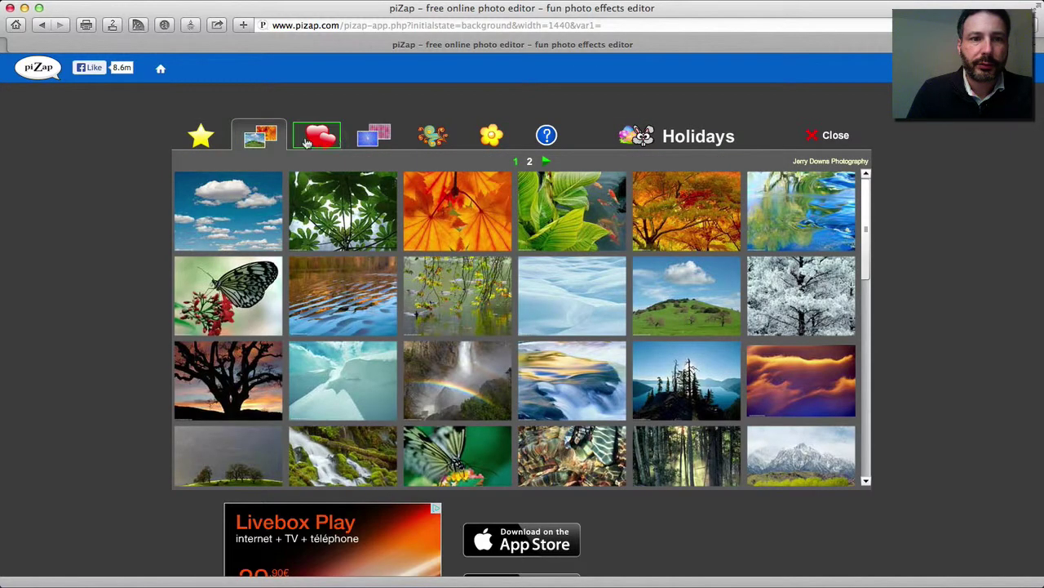
pyautogui.click(333, 141)
pyautogui.click(371, 140)
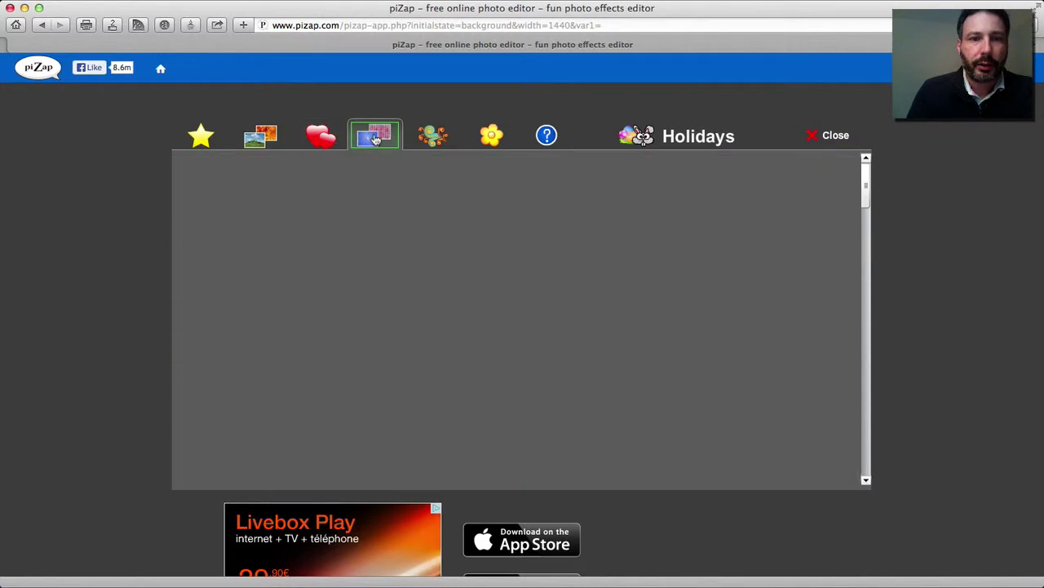
pyautogui.click(424, 137)
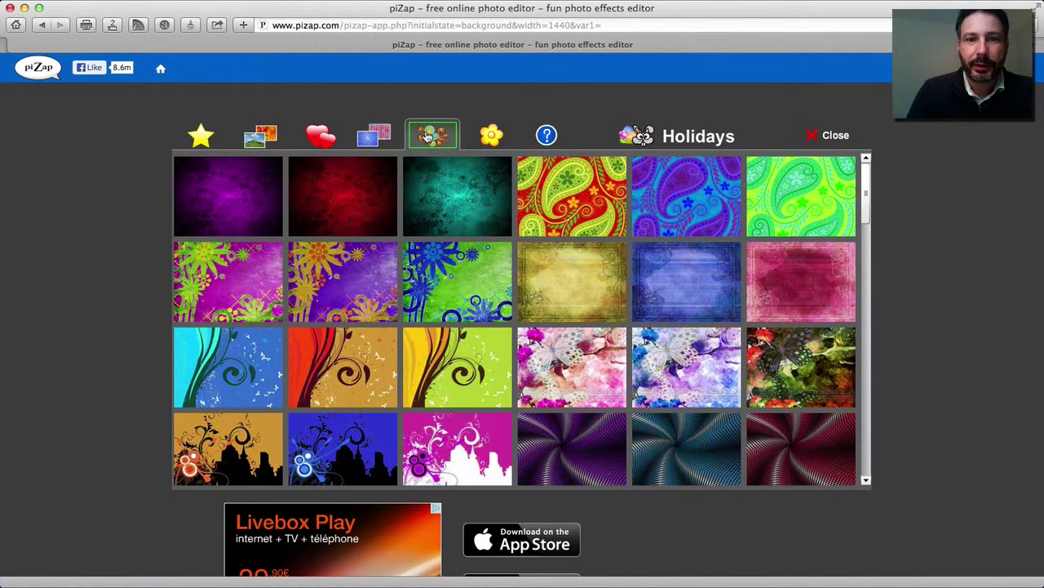
pyautogui.click(491, 135)
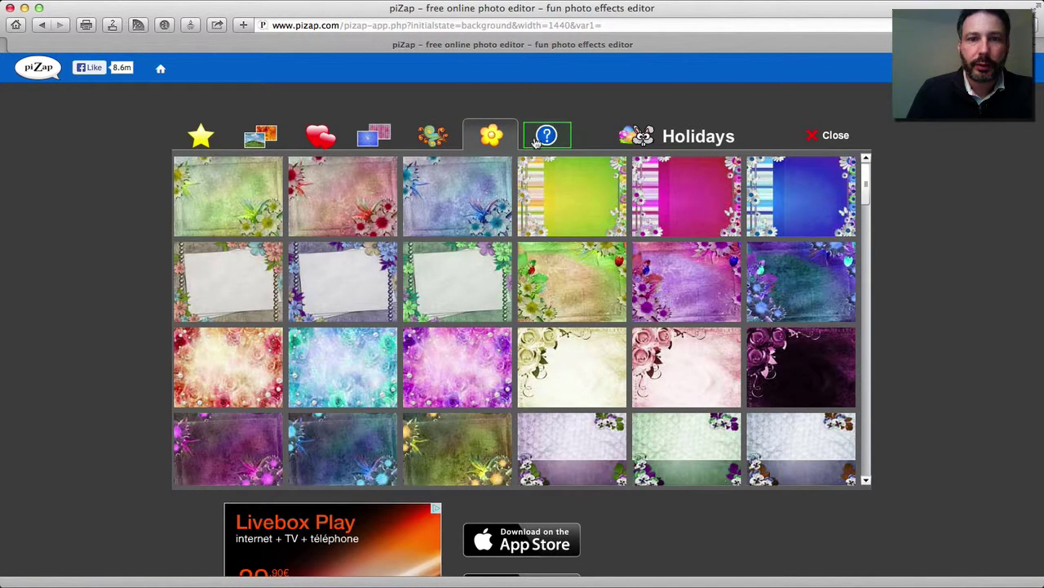
pyautogui.click(546, 139)
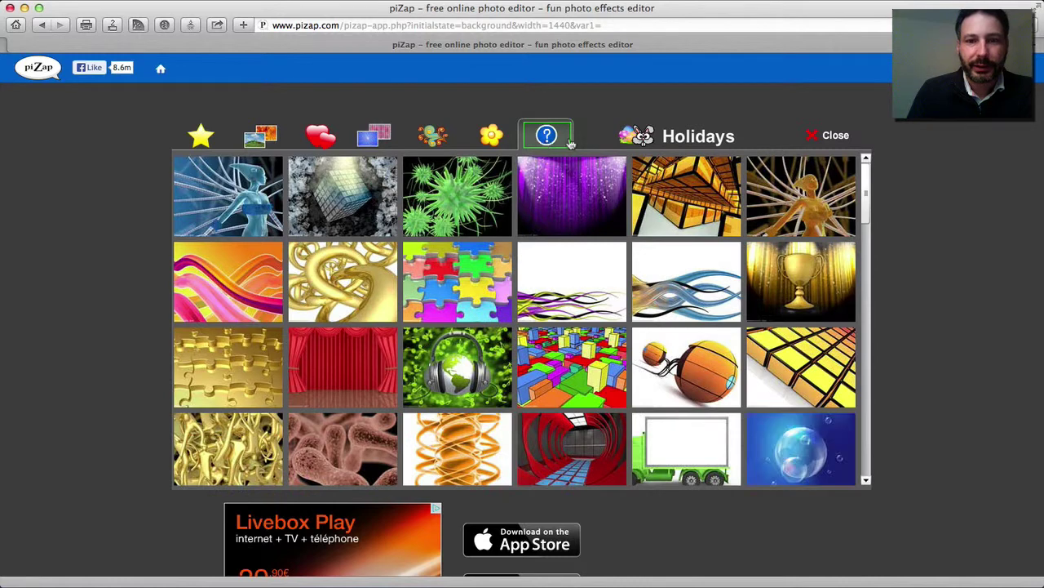
pyautogui.click(667, 140)
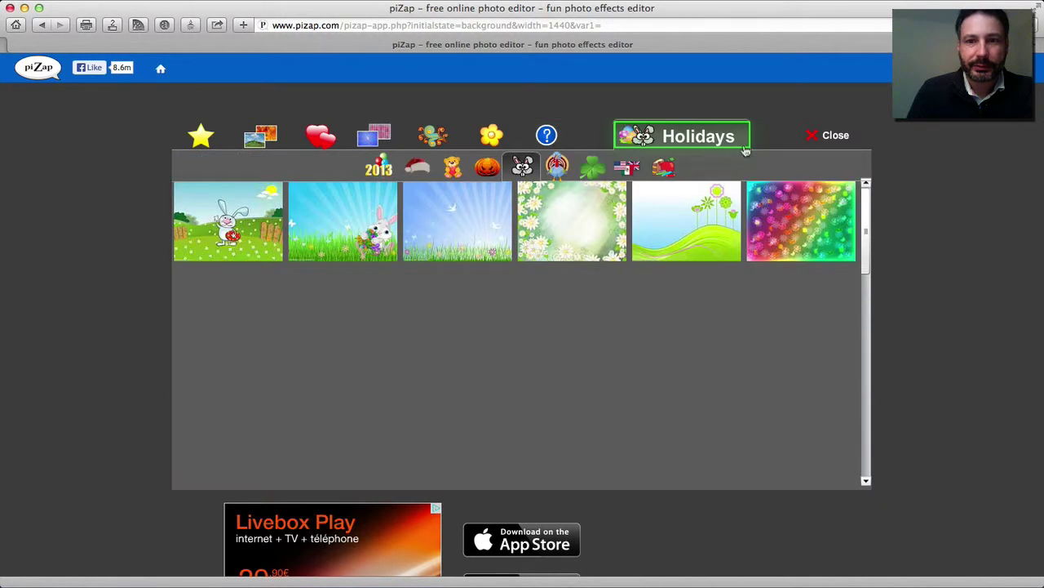
pyautogui.click(816, 146)
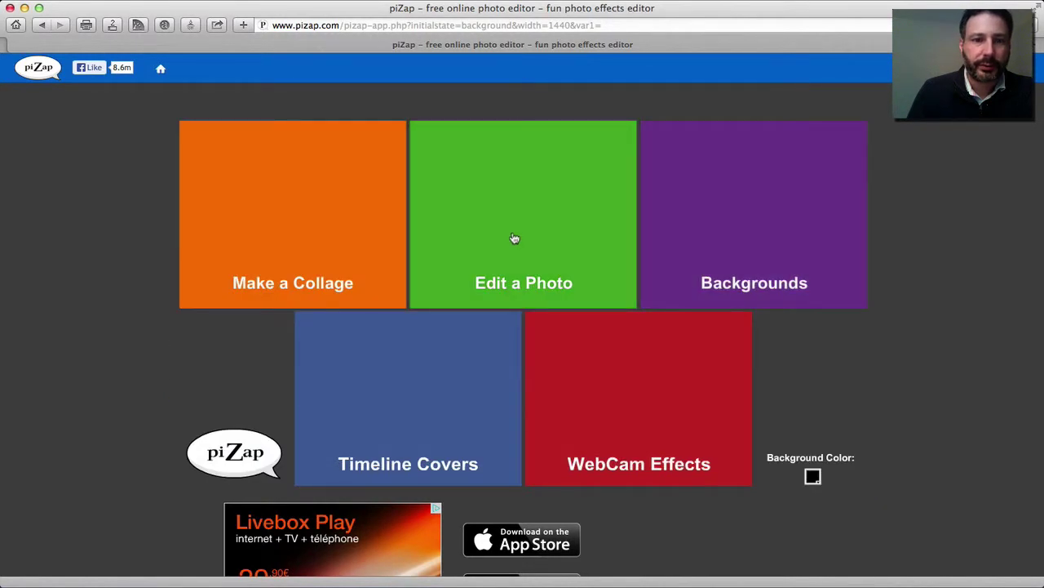
# - Return to the piZap home page, start the editor again and open Web Cam FX
pyautogui.click(161, 69)
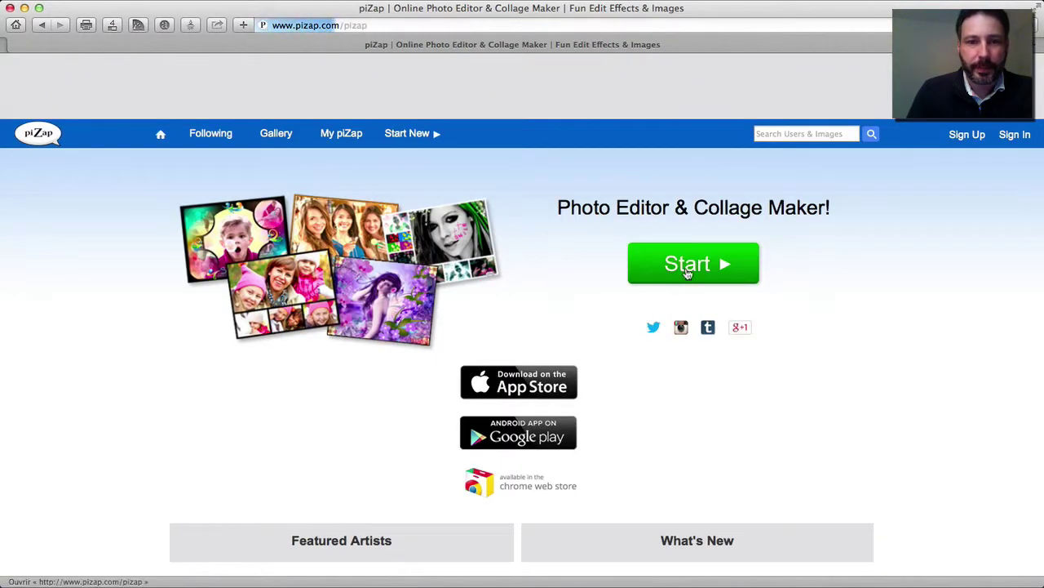
pyautogui.click(685, 267)
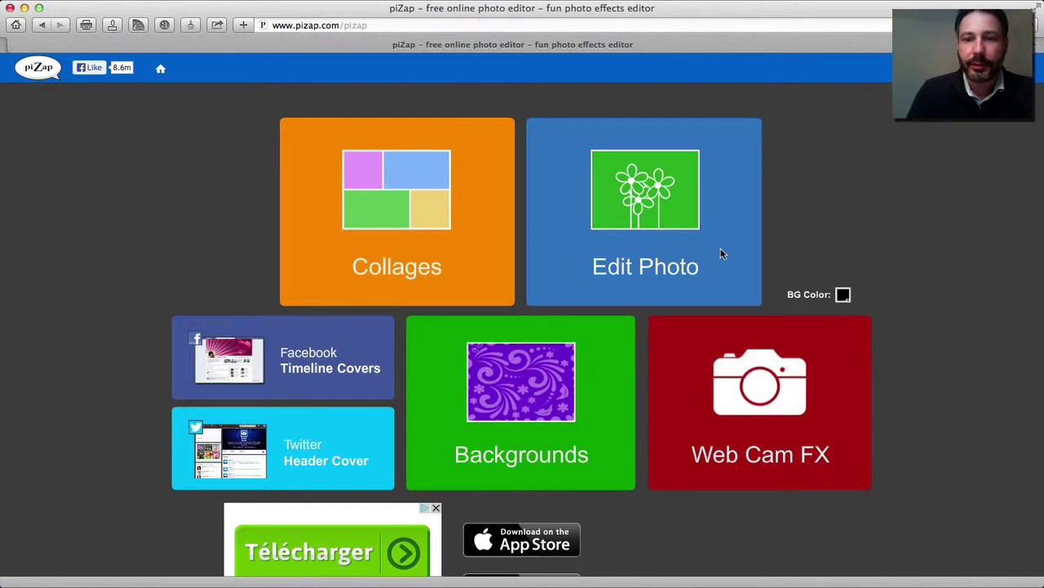
pyautogui.click(759, 395)
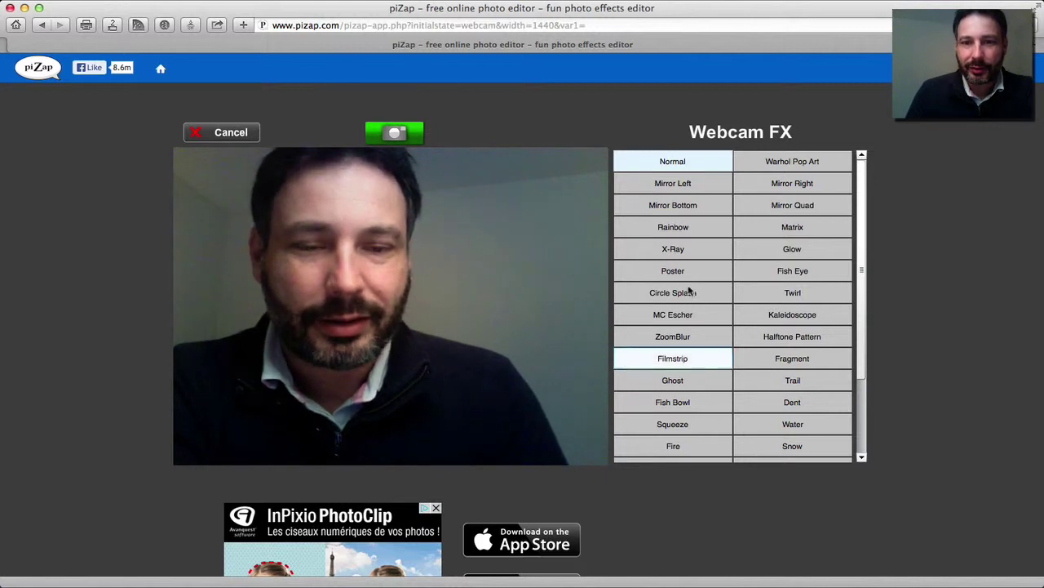
# - Look through the webcam effects and try Old Film on the live image
pyautogui.scroll(-3, 857, 359)
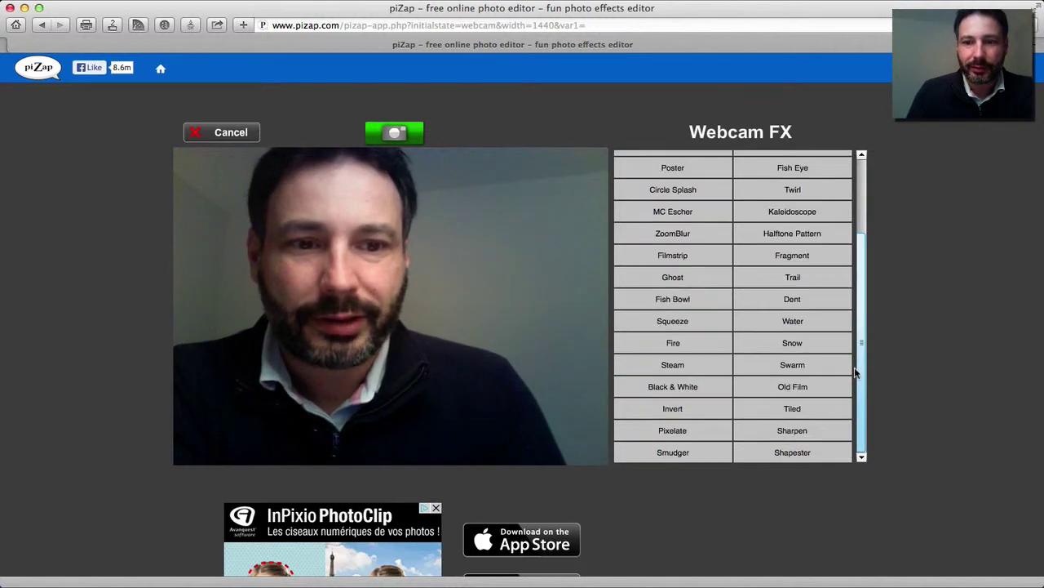
pyautogui.scroll(3, 850, 196)
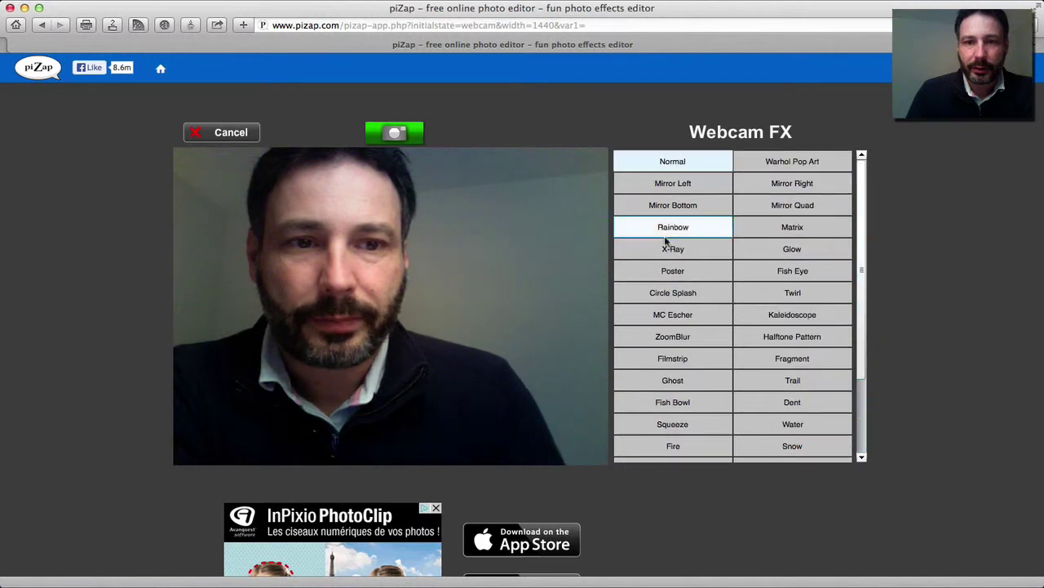
pyautogui.scroll(-3, 860, 275)
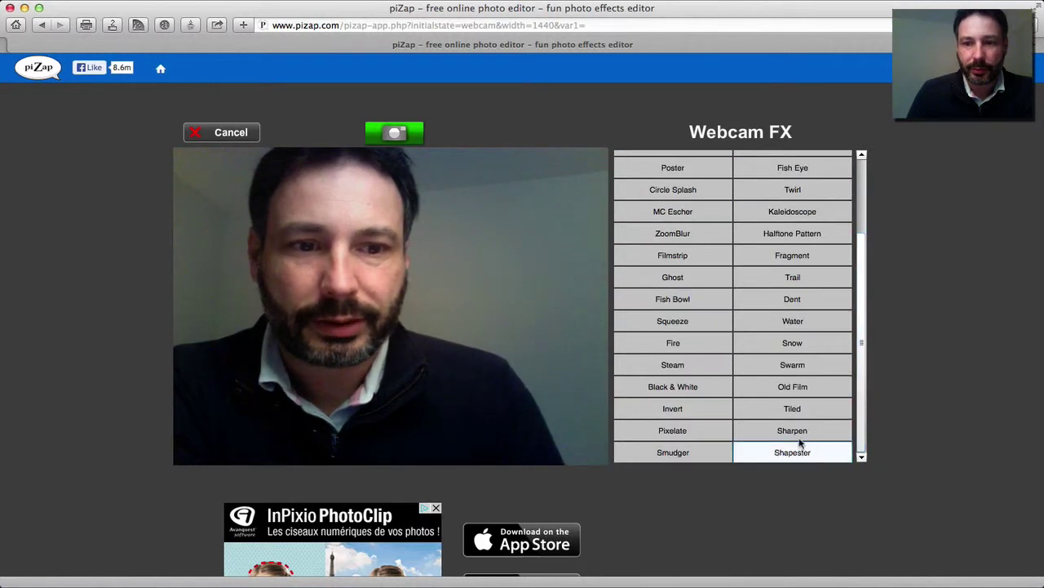
pyautogui.click(804, 389)
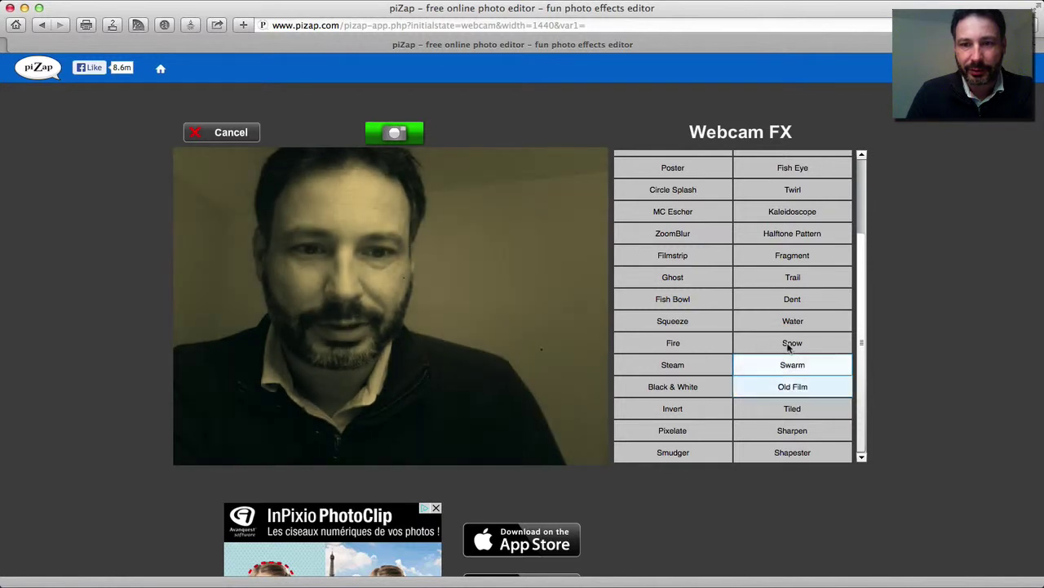
# - Apply the Matrix effect to the webcam image and capture a snapshot of it
pyautogui.scroll(3, 865, 233)
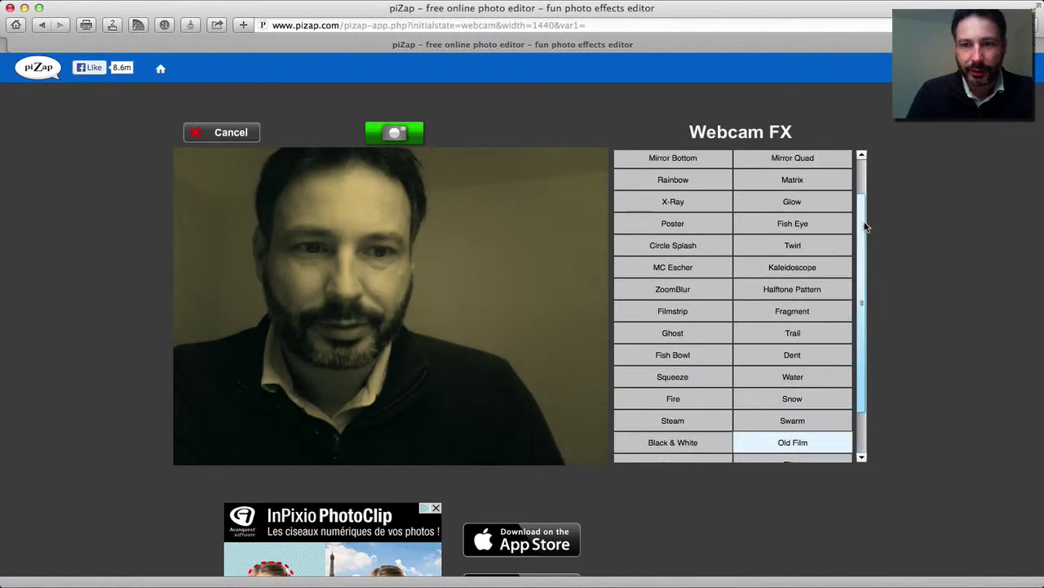
pyautogui.scroll(1, 866, 214)
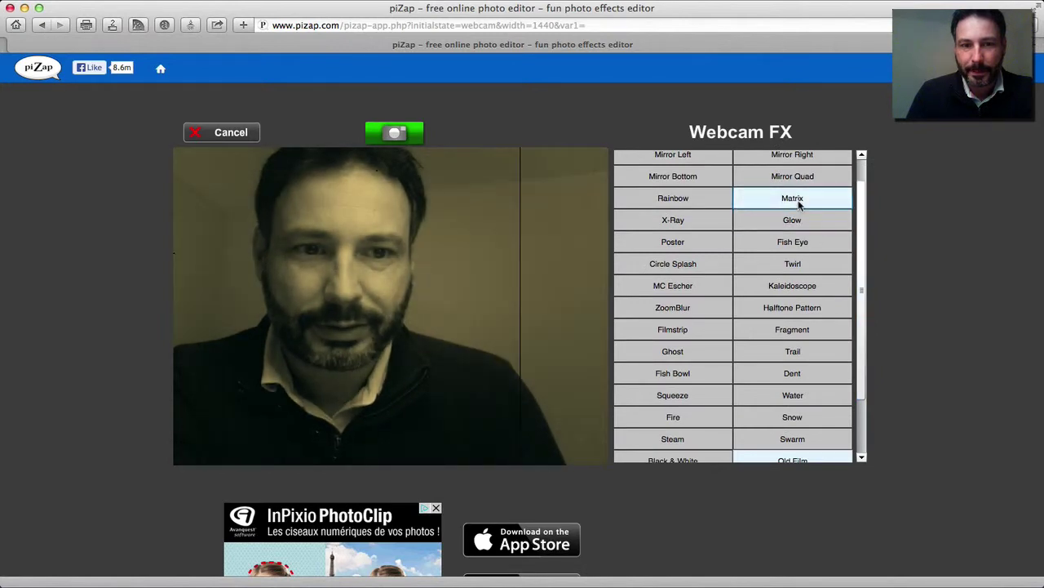
pyautogui.click(797, 203)
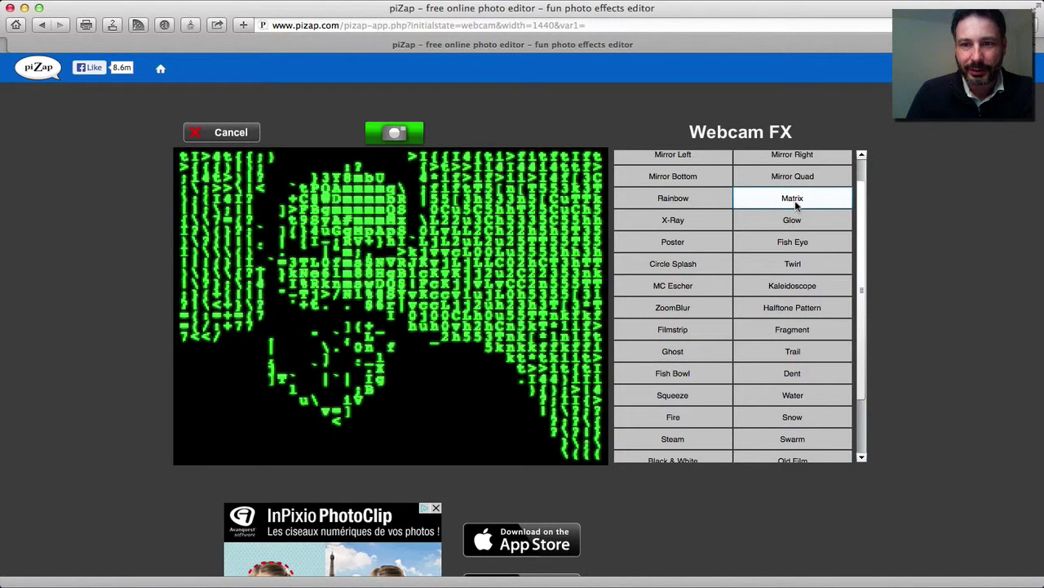
pyautogui.scroll(2, 862, 167)
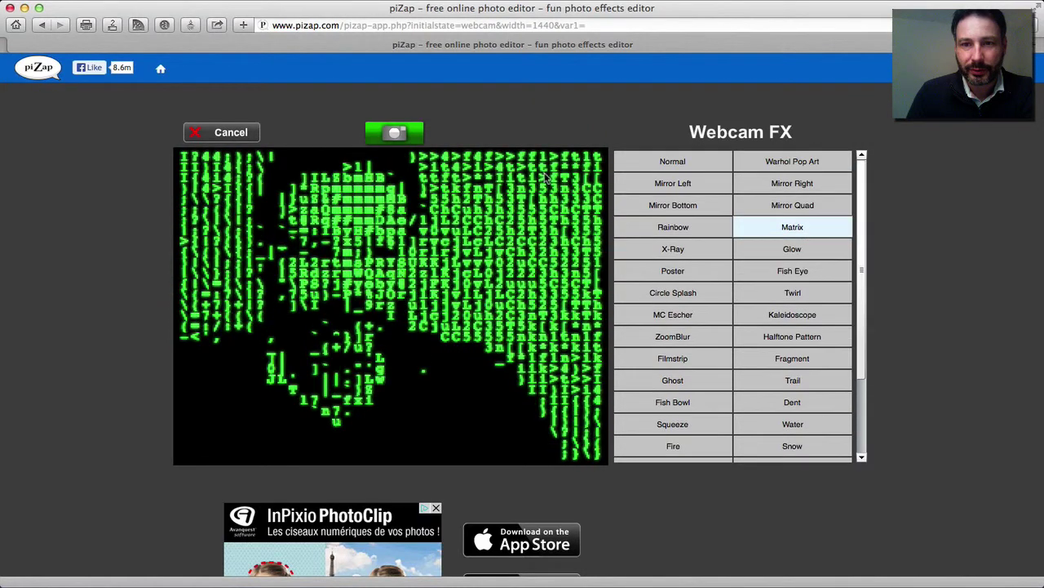
pyautogui.click(395, 133)
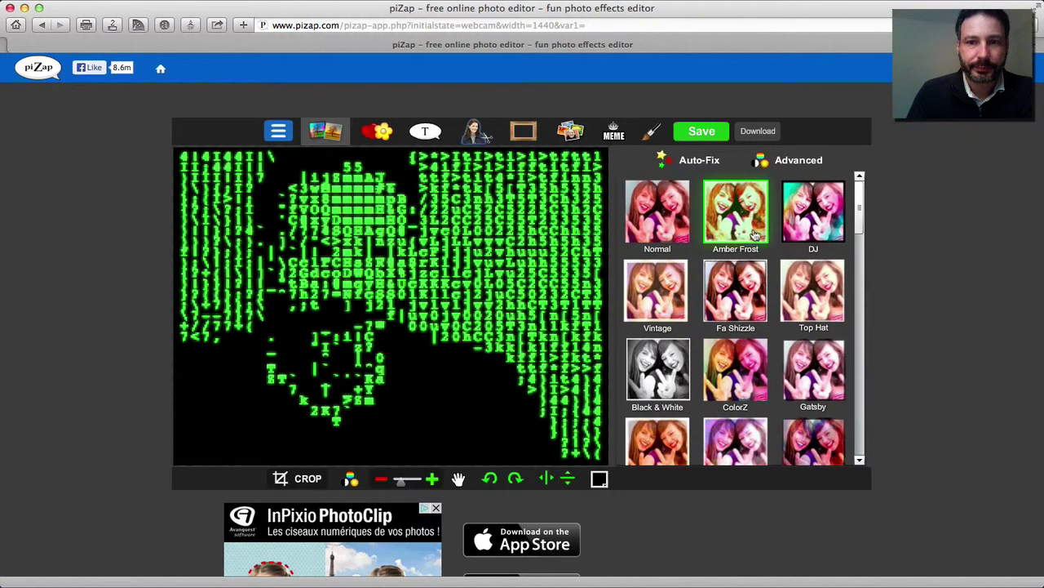
# - Add a grunge frame with ragged white edges to the Matrix snapshot and return to the piZap home page
pyautogui.click(645, 328)
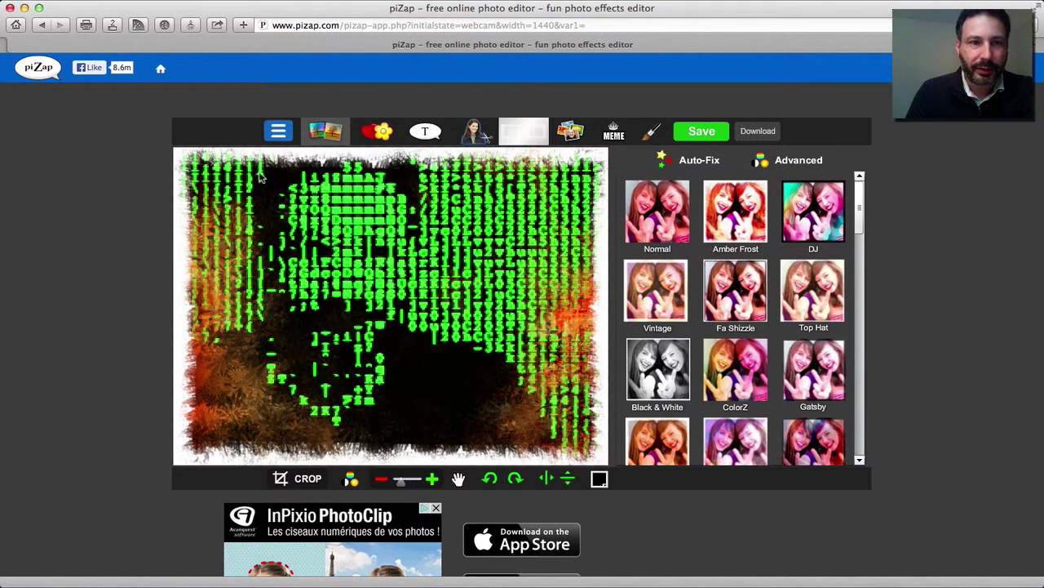
pyautogui.click(162, 72)
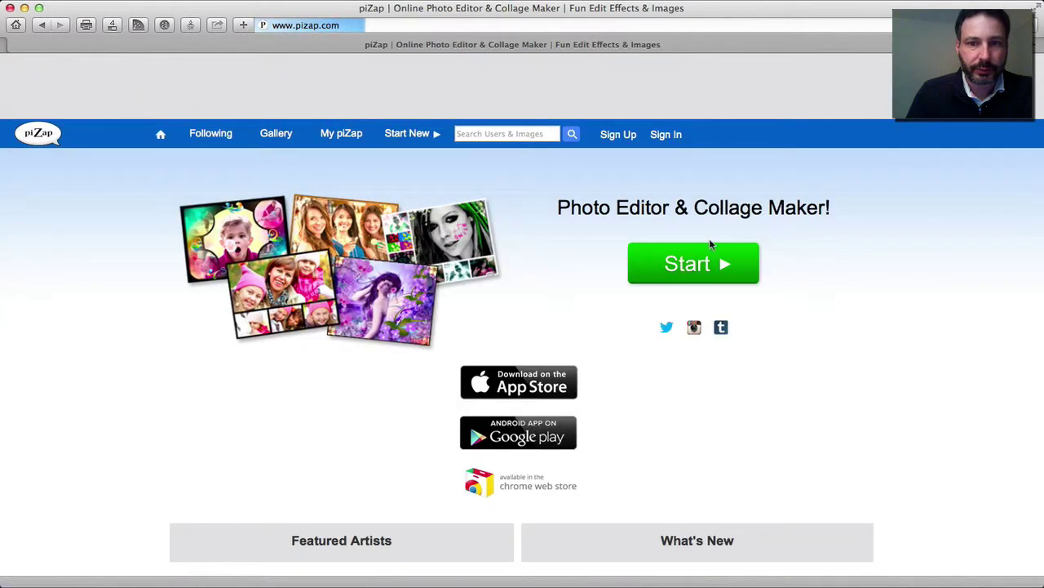
# - Start a Facebook Timeline Cover collage using the rectangular layout with one large cell on the left and four small cells on the right
pyautogui.click(695, 265)
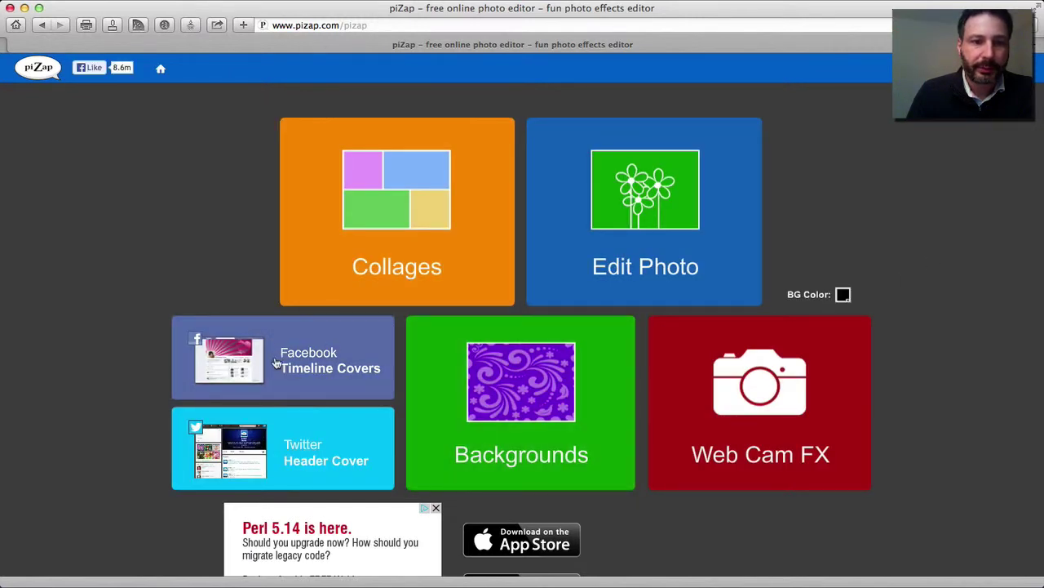
pyautogui.click(275, 361)
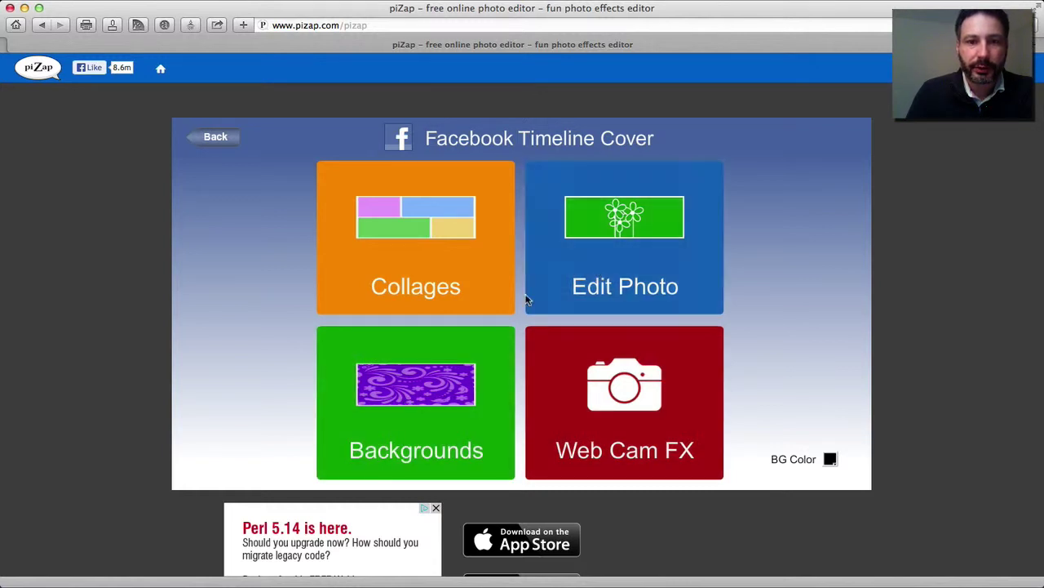
pyautogui.click(424, 231)
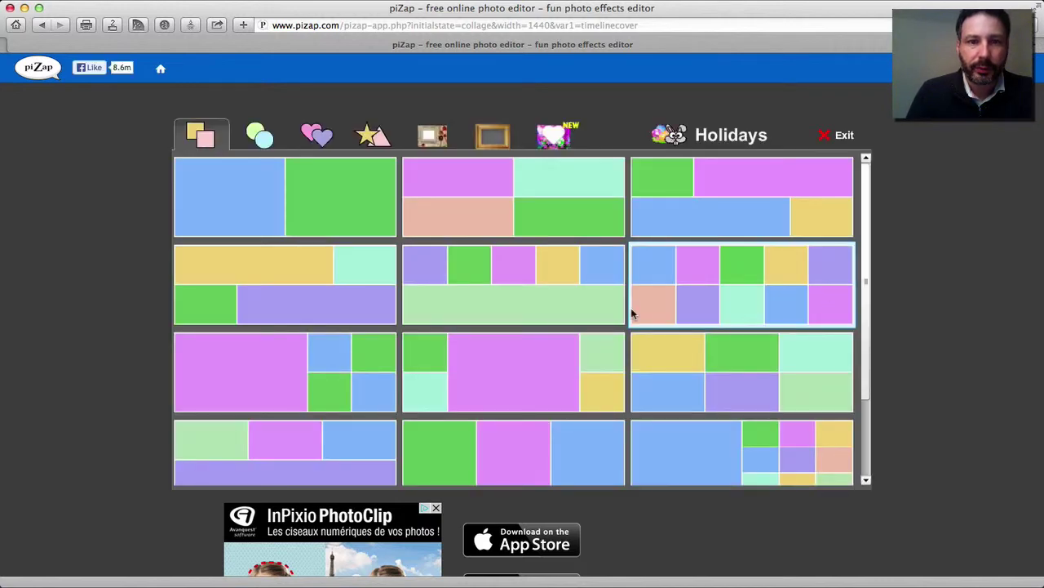
pyautogui.moveTo(867, 285); pyautogui.dragTo(862, 369)
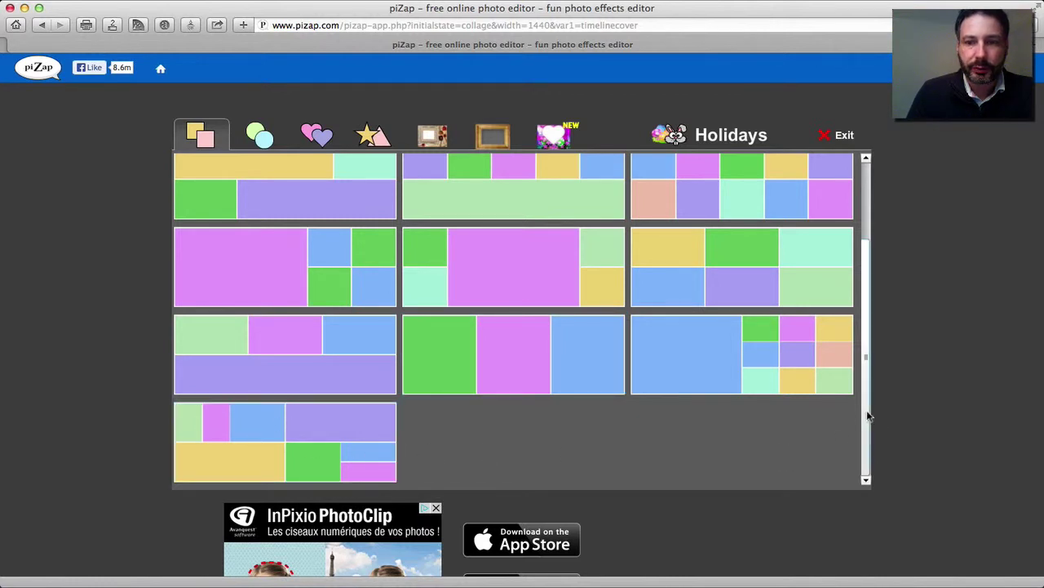
pyautogui.click(867, 190)
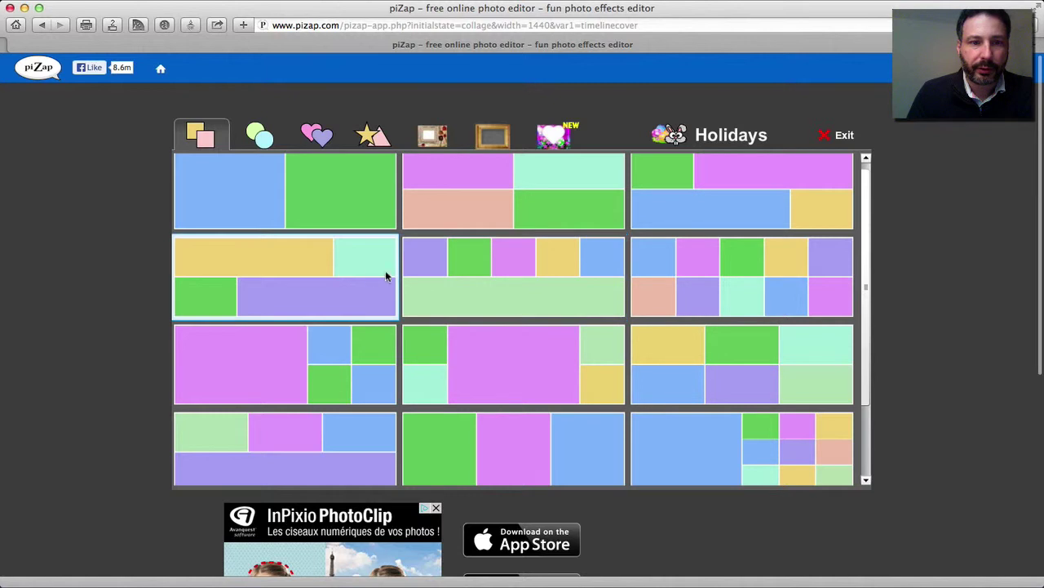
pyautogui.click(273, 365)
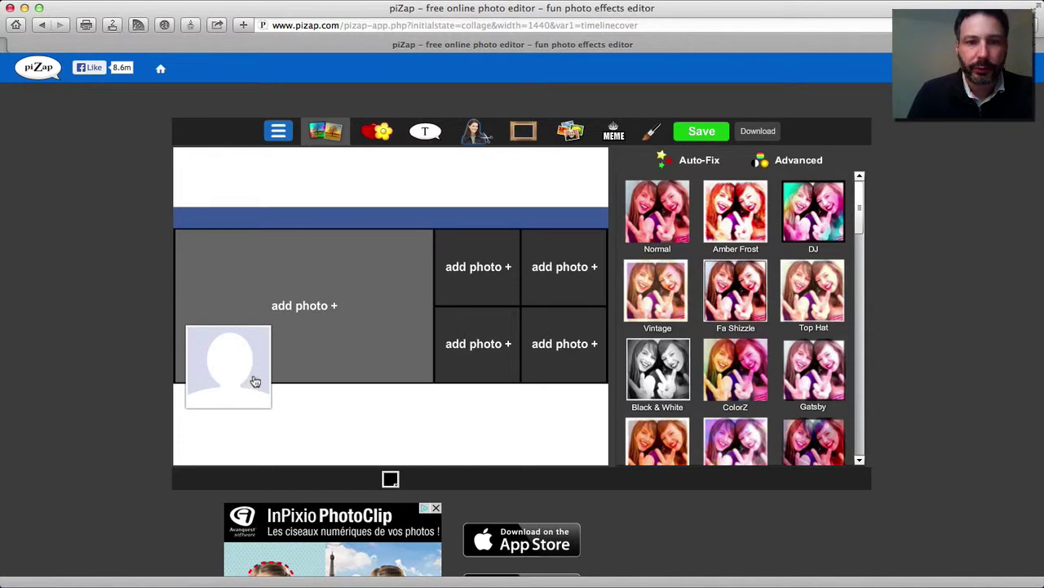
# - Upload the photo 22244440.jpg from the Photos folder into the large cell of the cover collage
pyautogui.click(319, 312)
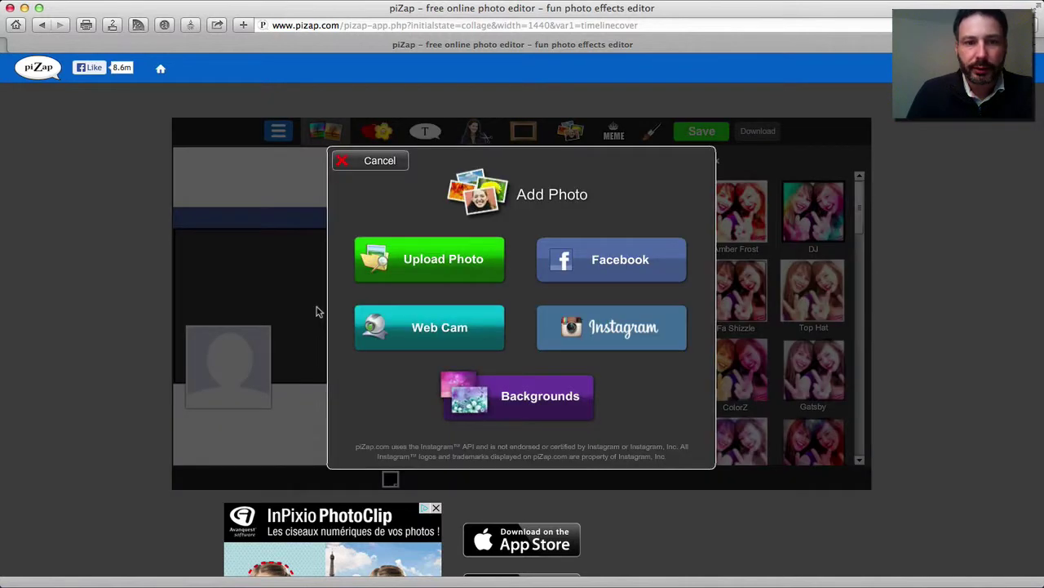
pyautogui.click(441, 263)
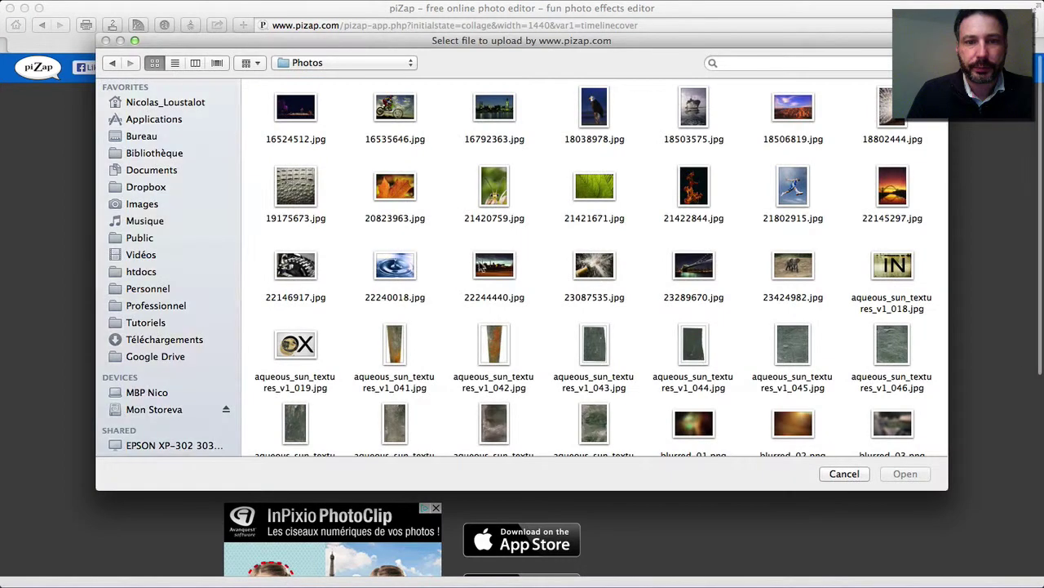
pyautogui.click(494, 266)
pyautogui.click(904, 474)
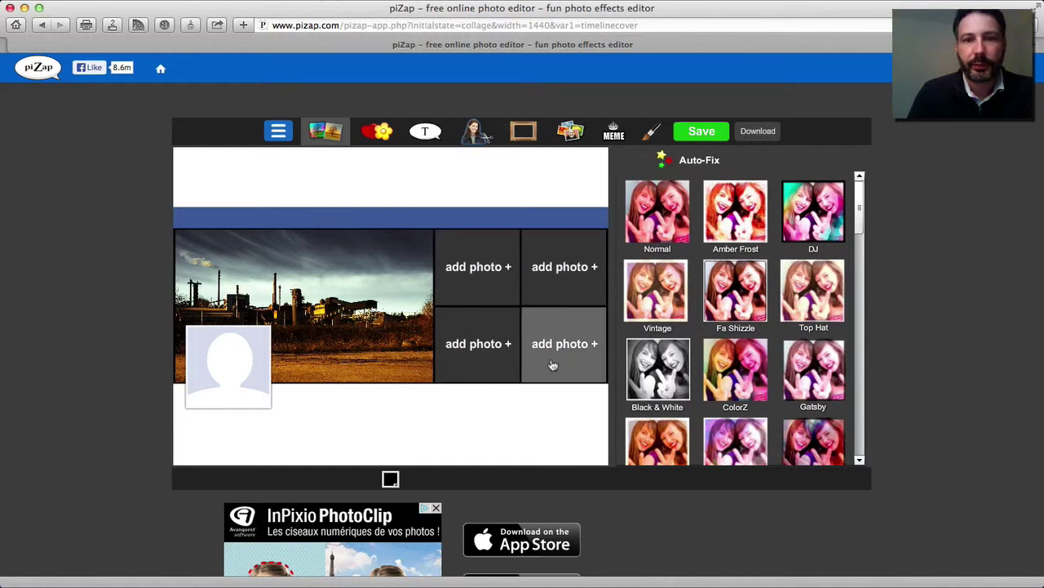
# - Return to the piZap home page and start the editor again
pyautogui.click(162, 72)
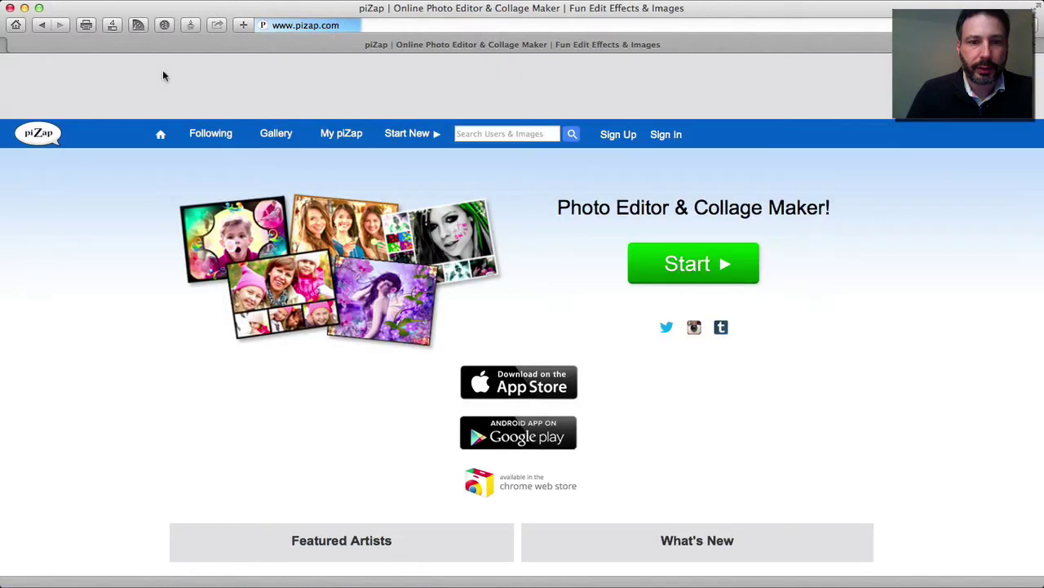
pyautogui.click(681, 264)
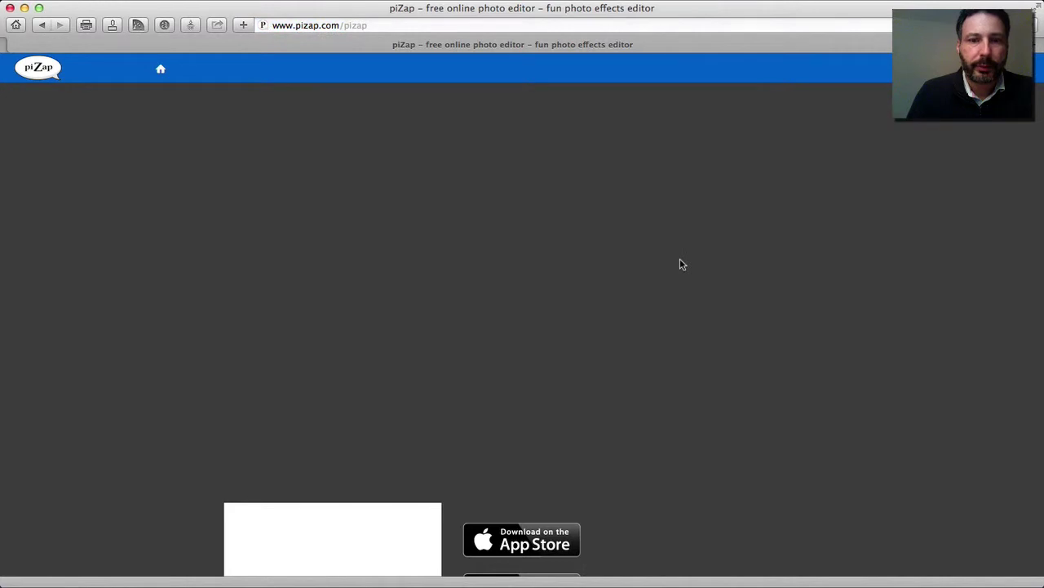